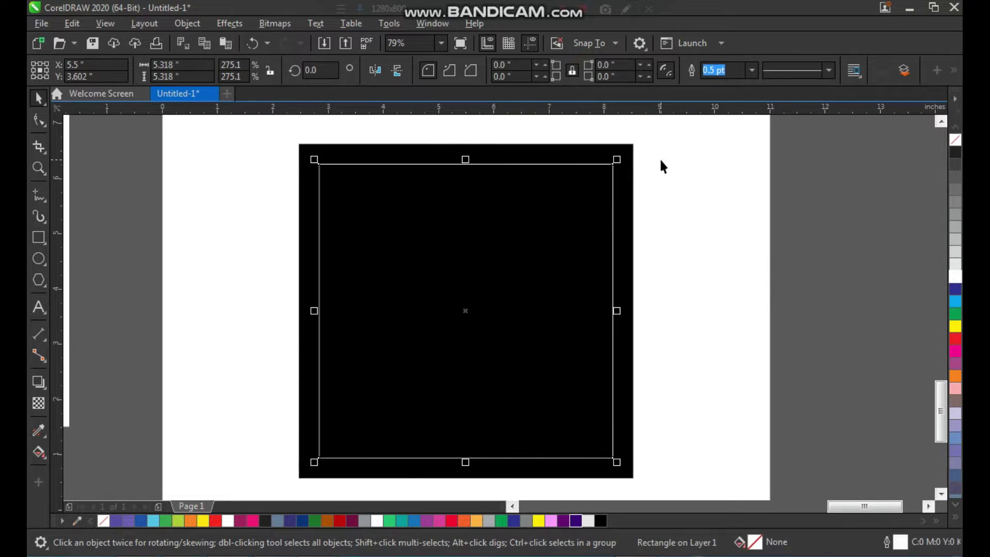
# Step: Set the outline width of the white inner square to 2.0 pt
pyautogui.click(612, 187)
pyautogui.press('F2')
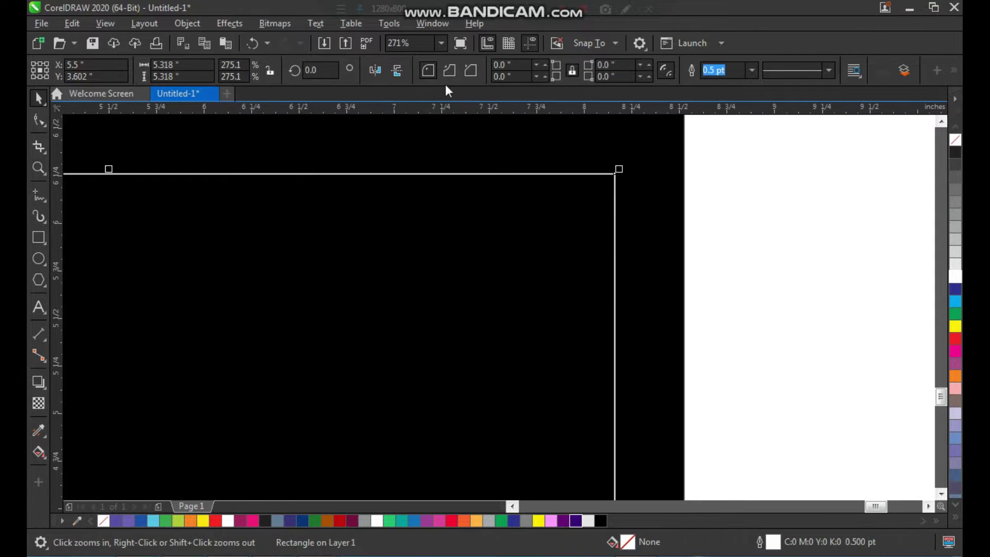
pyautogui.click(751, 71)
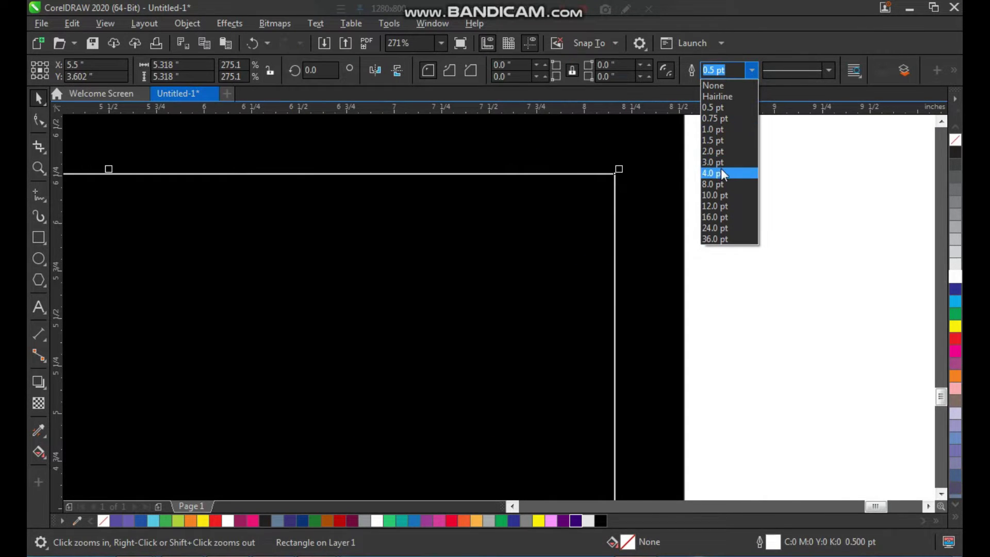
pyautogui.click(721, 151)
pyautogui.click(643, 177)
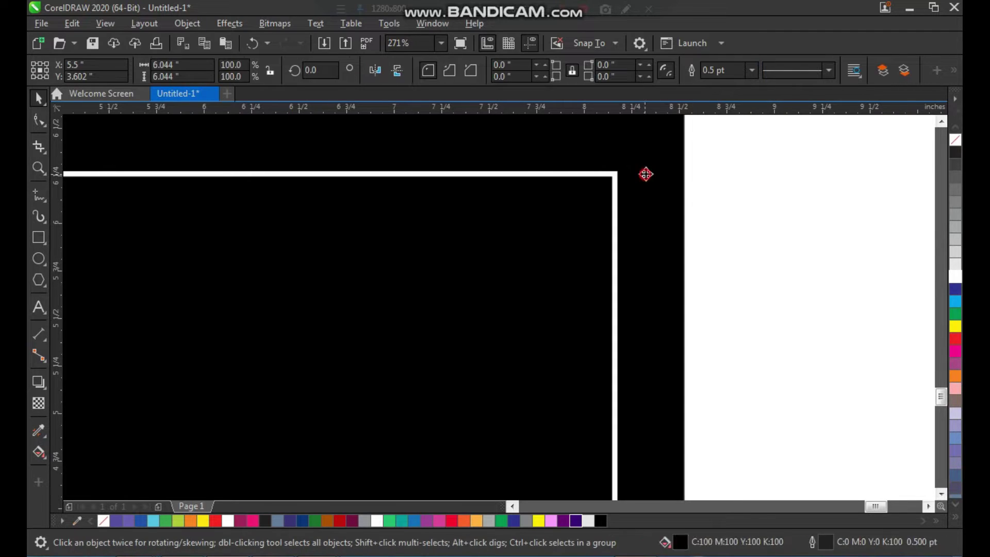
# Step: Convert the white inner square's outline into an object
pyautogui.hotkey('shift', 'F2')
pyautogui.click(596, 263)
pyautogui.press('z')
pyautogui.moveTo(703, 138); pyautogui.dragTo(303, 488)
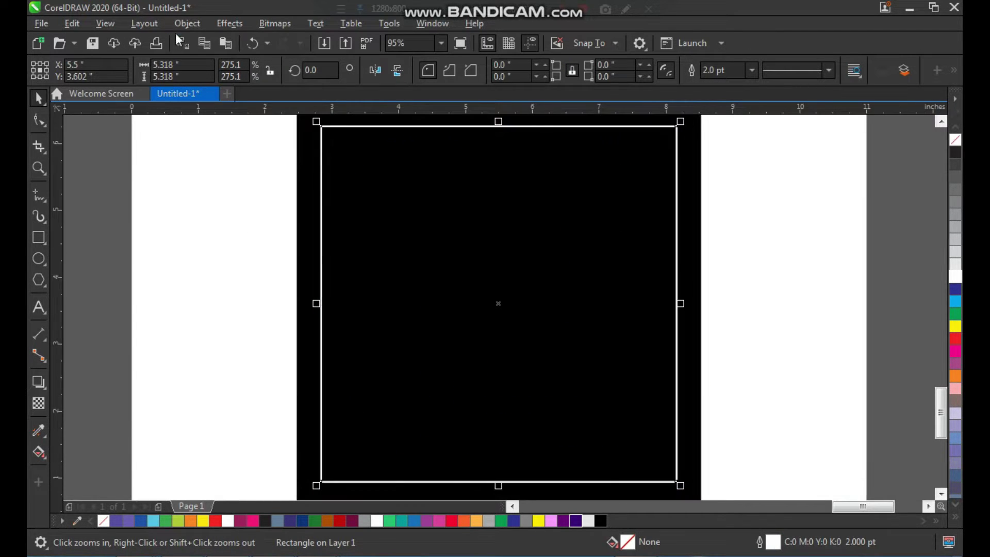
pyautogui.click(187, 23)
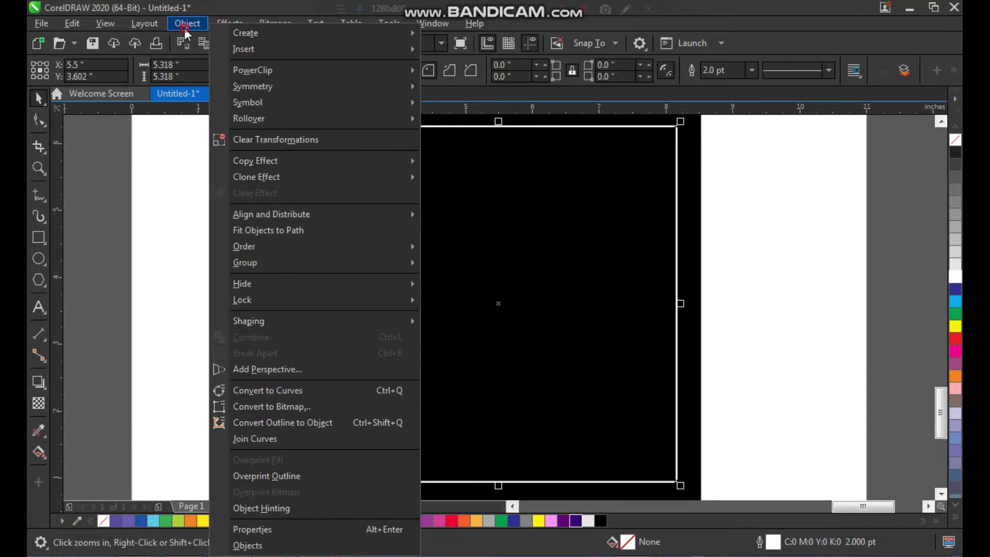
pyautogui.click(343, 426)
pyautogui.click(712, 226)
pyautogui.click(676, 142)
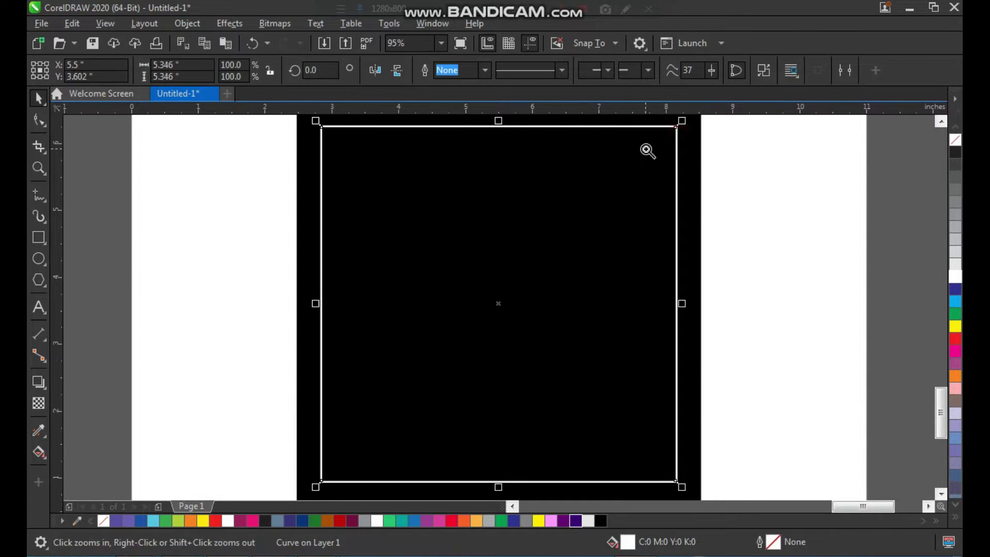
pyautogui.moveTo(646, 149); pyautogui.dragTo(705, 122)
pyautogui.press('F3')
pyautogui.press('F3')
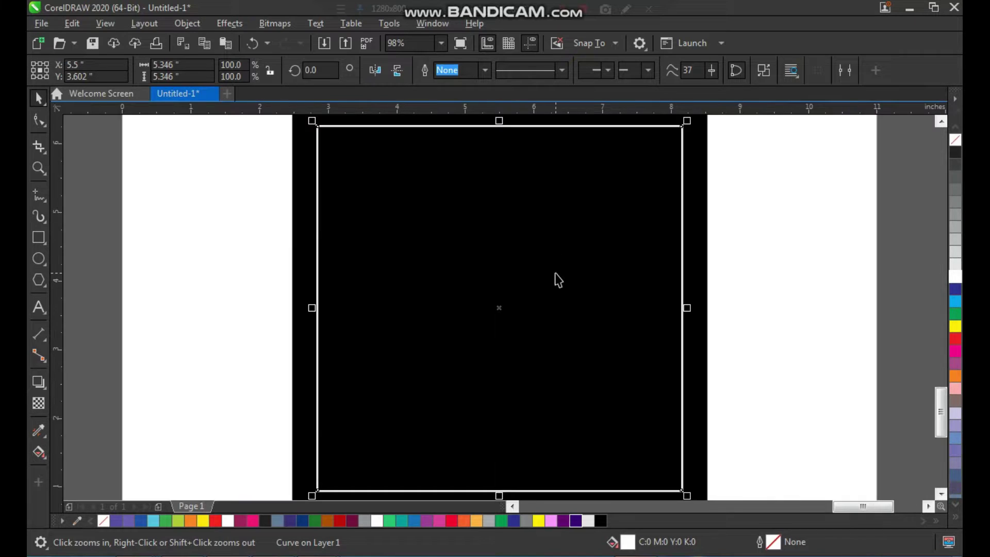
pyautogui.moveTo(481, 175); pyautogui.dragTo(691, 384)
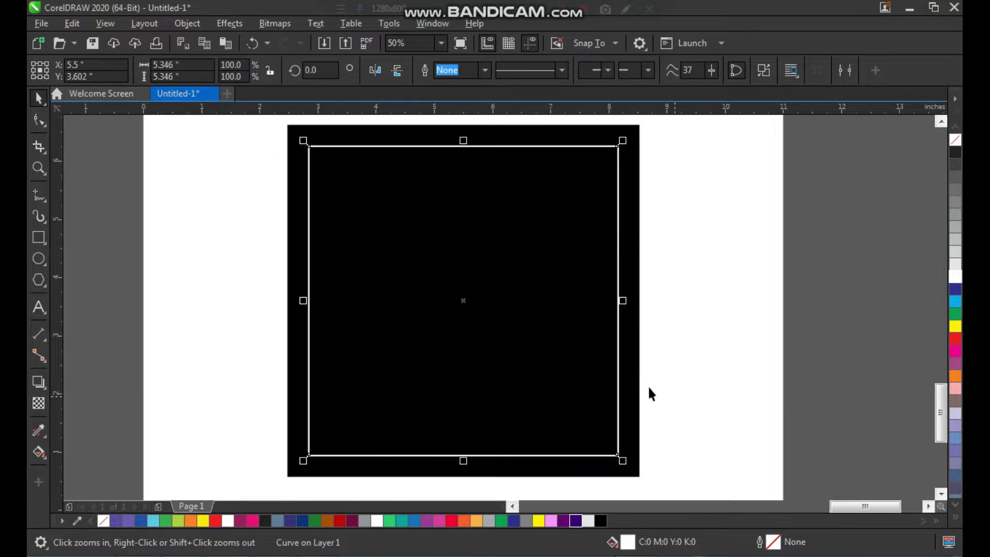
pyautogui.click(39, 403)
pyautogui.moveTo(469, 308); pyautogui.dragTo(470, 314)
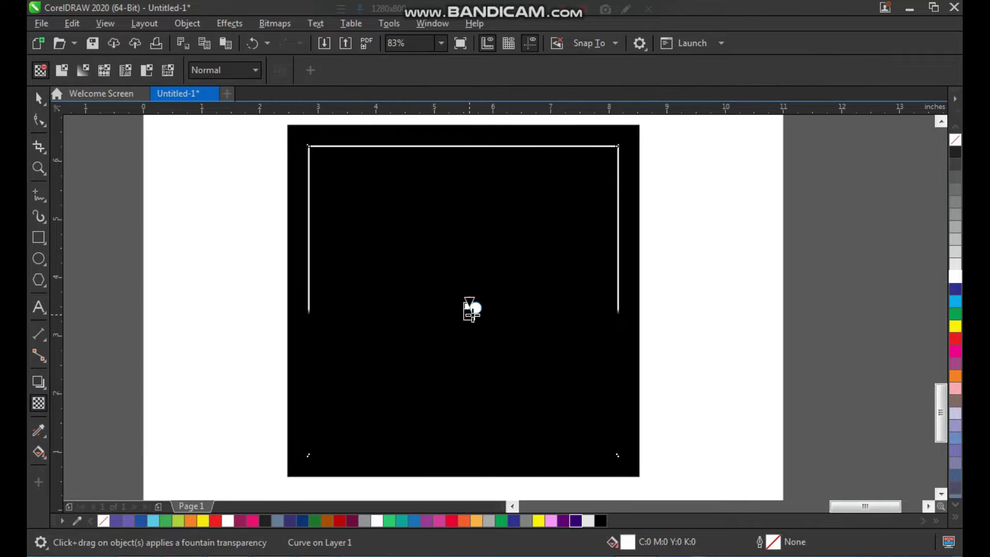
pyautogui.hotkey('ctrl', 'z')
# Step: Add a centred drop shadow to the white frame with opacity 100 and feathering 8
pyautogui.click(39, 381)
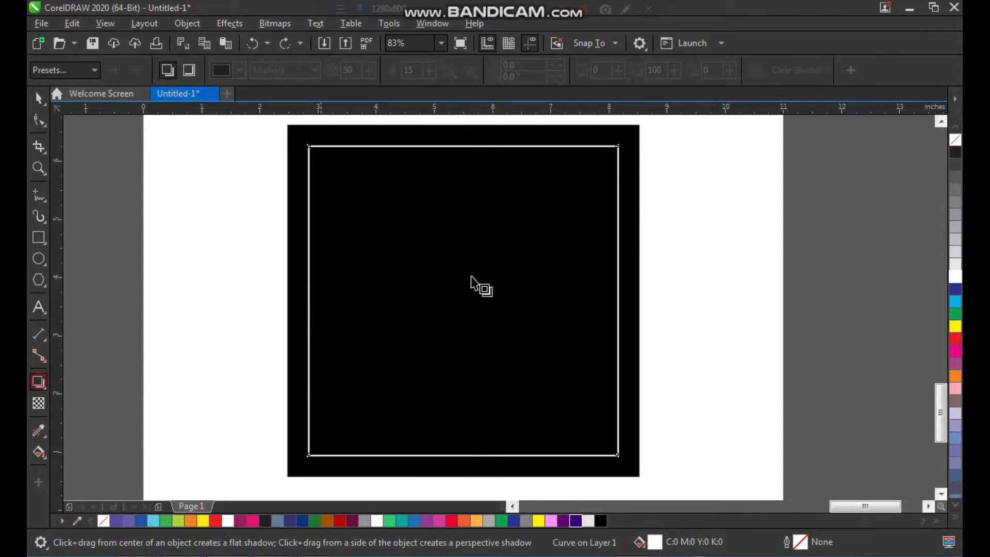
pyautogui.click(485, 300)
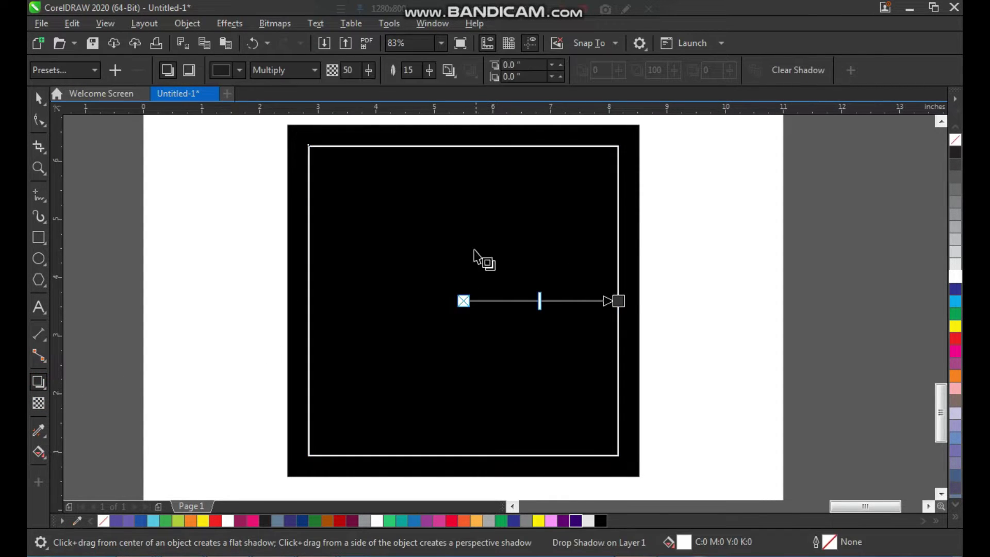
pyautogui.click(369, 76)
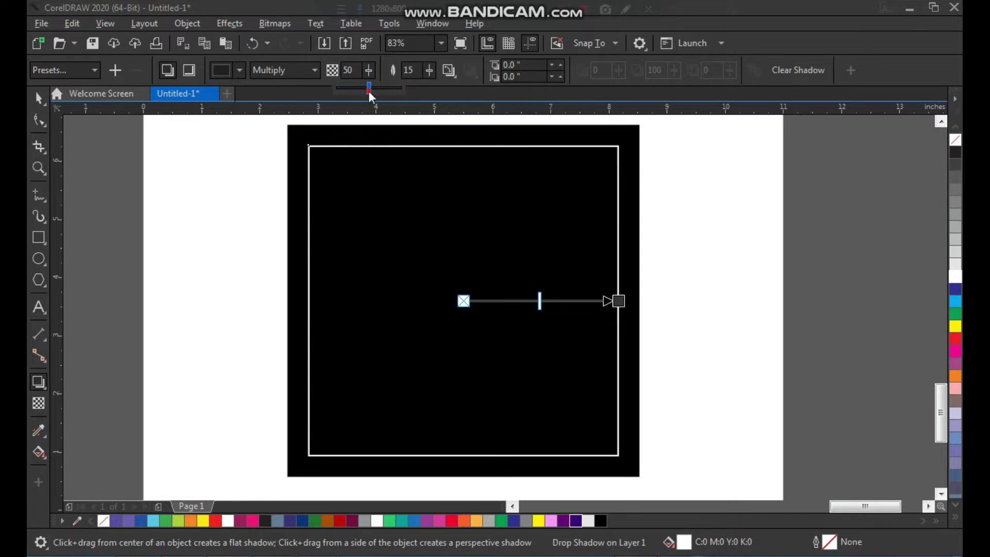
pyautogui.moveTo(406, 99); pyautogui.dragTo(394, 79)
pyautogui.click(429, 71)
pyautogui.write('8')
pyautogui.press('Return')
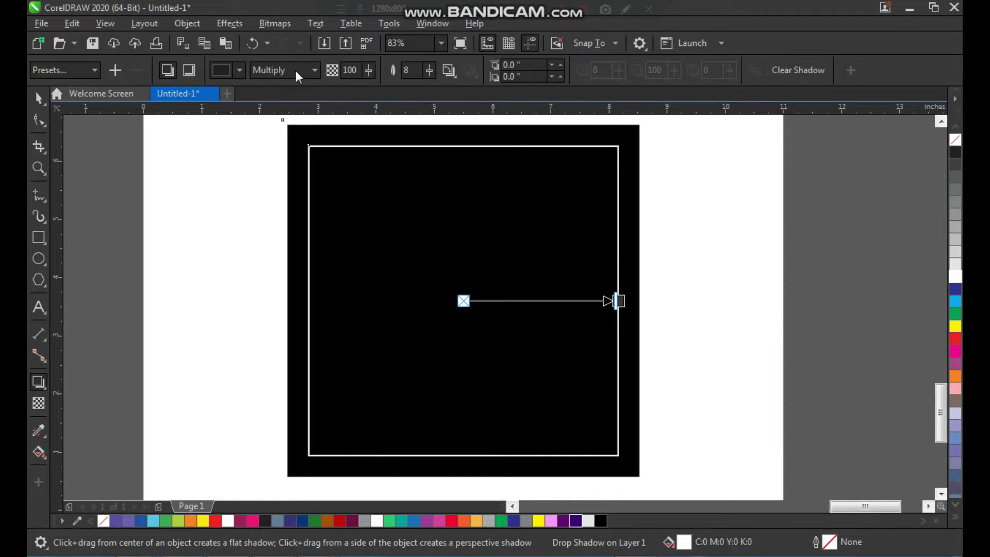
# Step: Change the shadow's feathering direction so it spreads on both sides of the frame, and set its merge mode to Normal
pyautogui.click(449, 71)
pyautogui.click(469, 138)
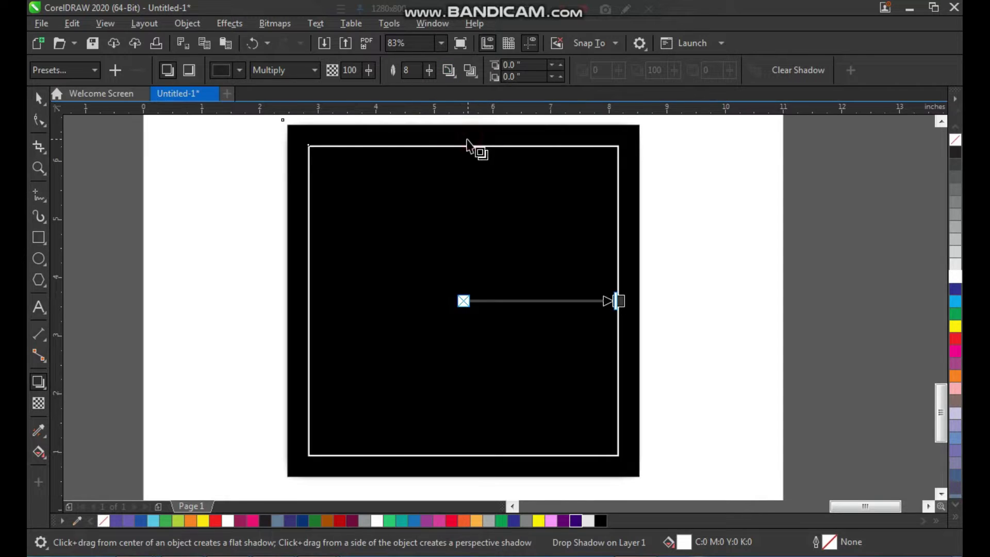
pyautogui.click(287, 71)
pyautogui.click(287, 87)
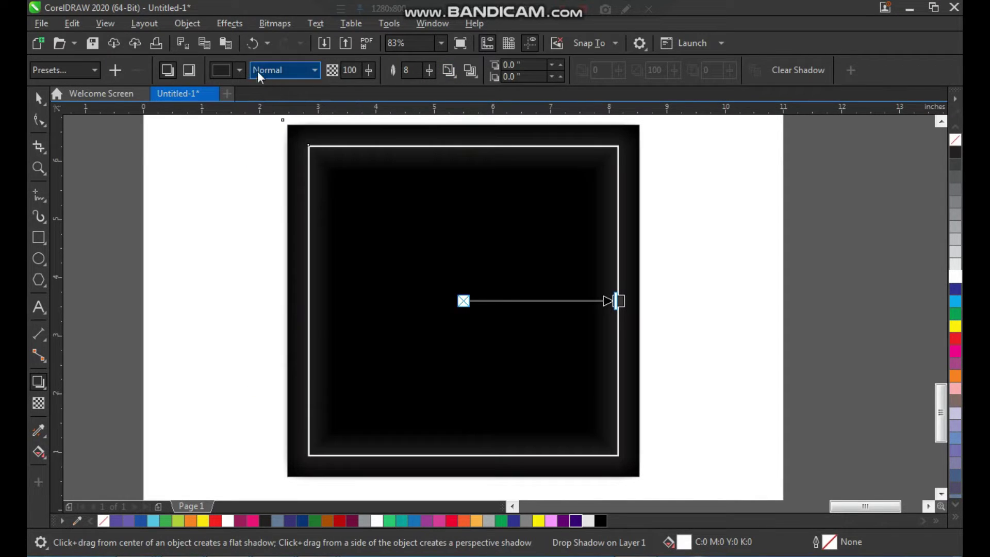
# Step: Sample the dark indigo swatch from the document palette as the shadow colour
pyautogui.click(239, 70)
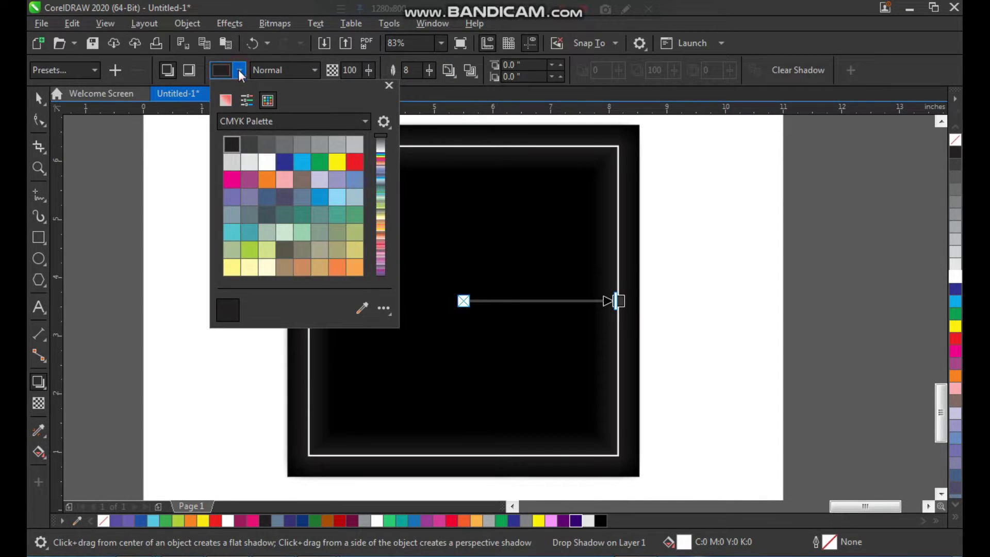
pyautogui.click(363, 309)
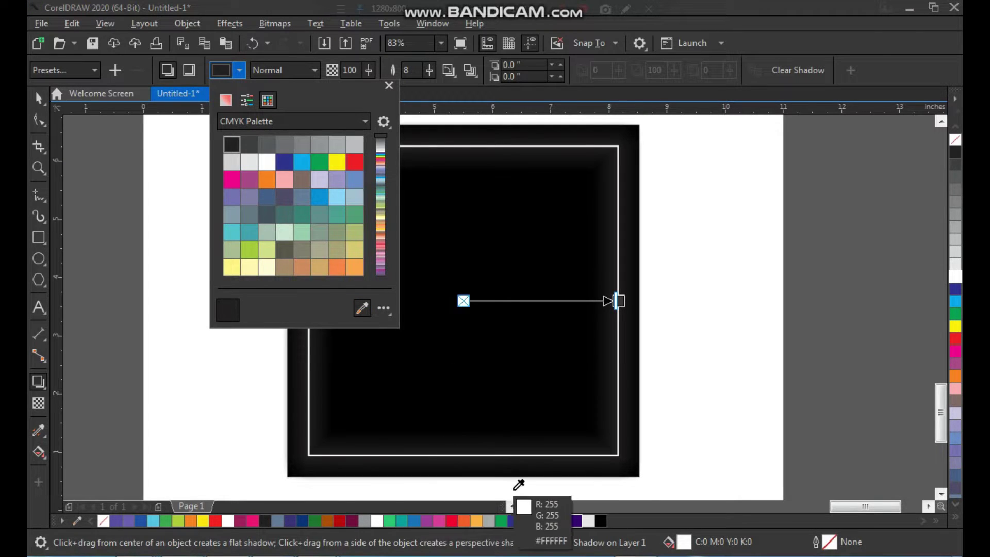
pyautogui.click(574, 522)
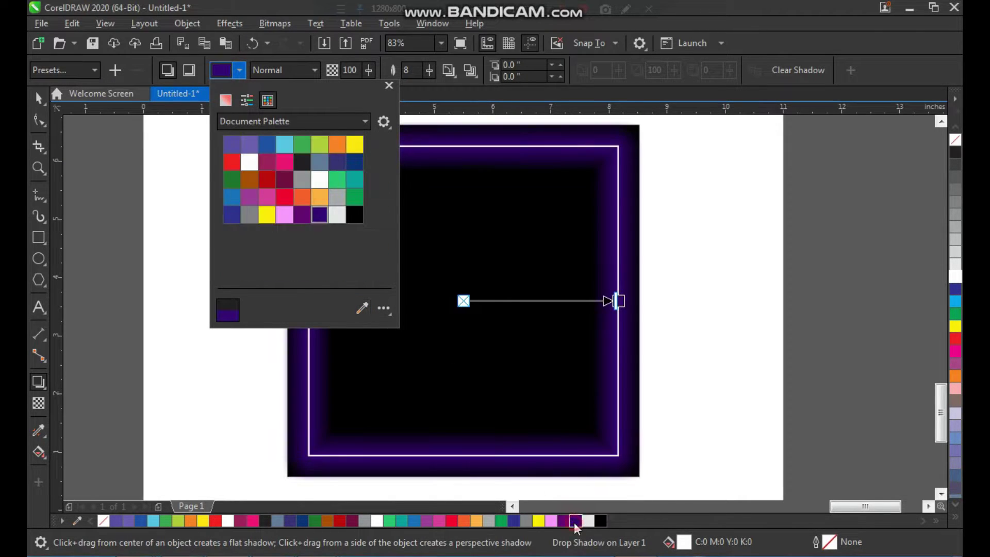
pyautogui.click(163, 161)
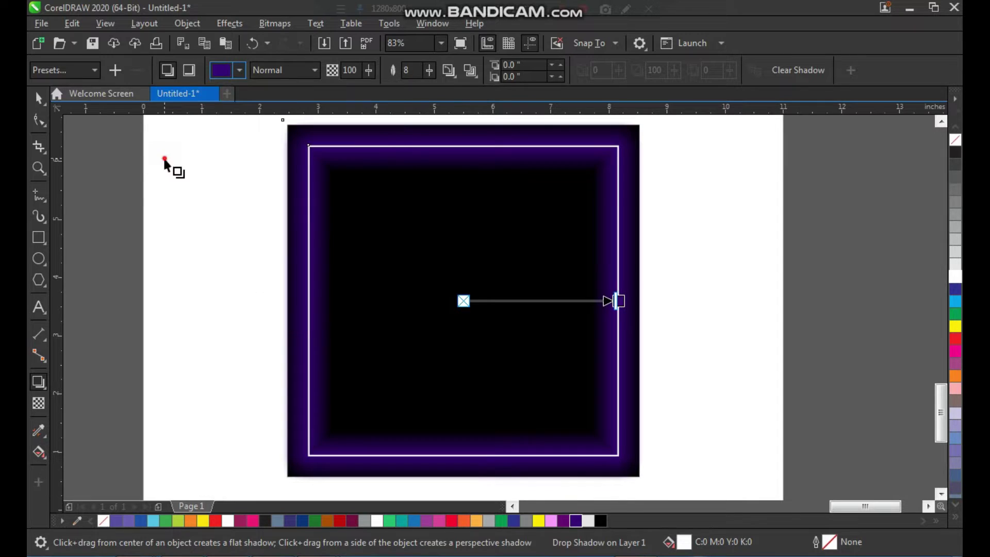
# Step: Reduce the drop shadow's feathering to 3
pyautogui.click(411, 72)
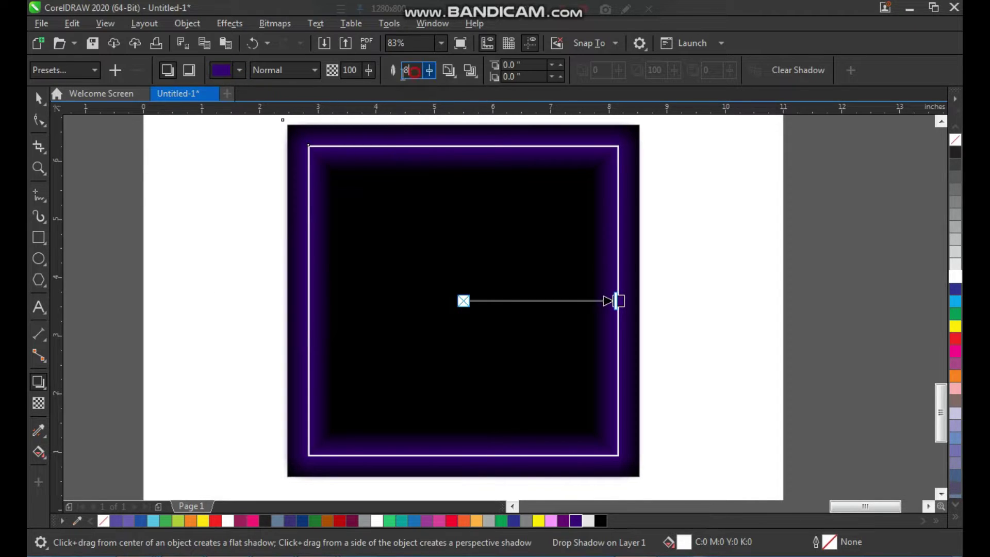
pyautogui.write('5')
pyautogui.press('Return')
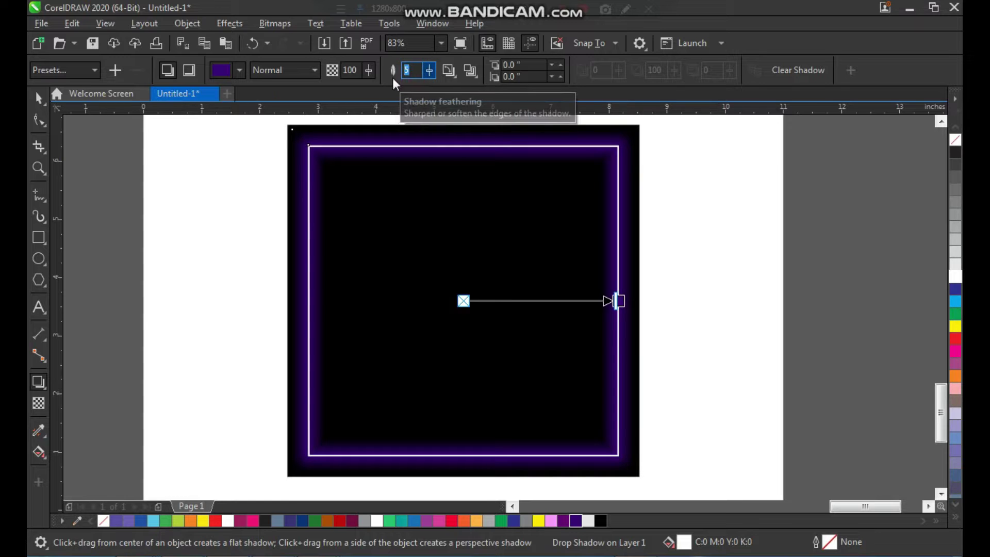
pyautogui.write('3')
pyautogui.press('Return')
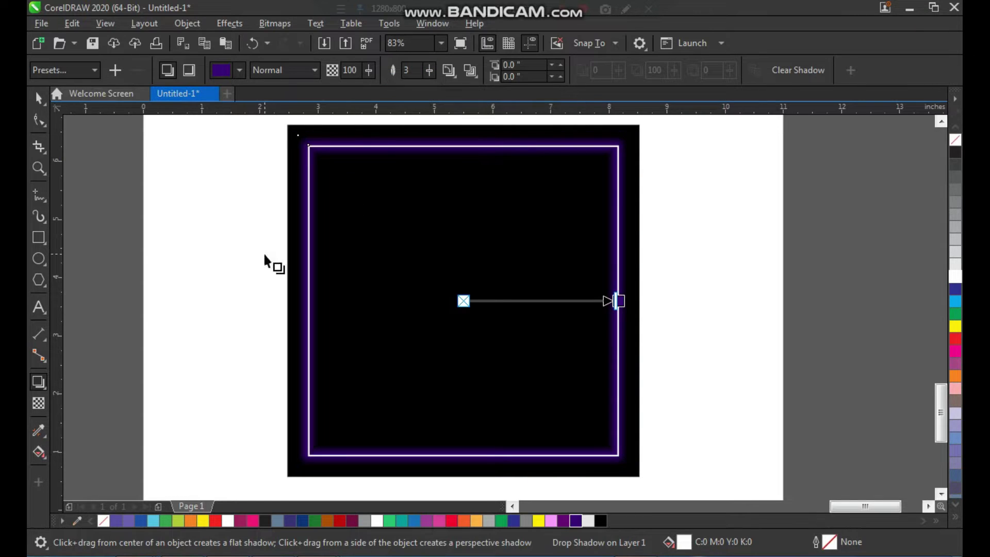
pyautogui.click(41, 103)
pyautogui.moveTo(332, 150); pyautogui.dragTo(343, 158)
pyautogui.hotkey('ctrl', 'z')
pyautogui.press('F2')
pyautogui.moveTo(285, 139); pyautogui.dragTo(375, 216)
pyautogui.hotkey('ctrl', 'z')
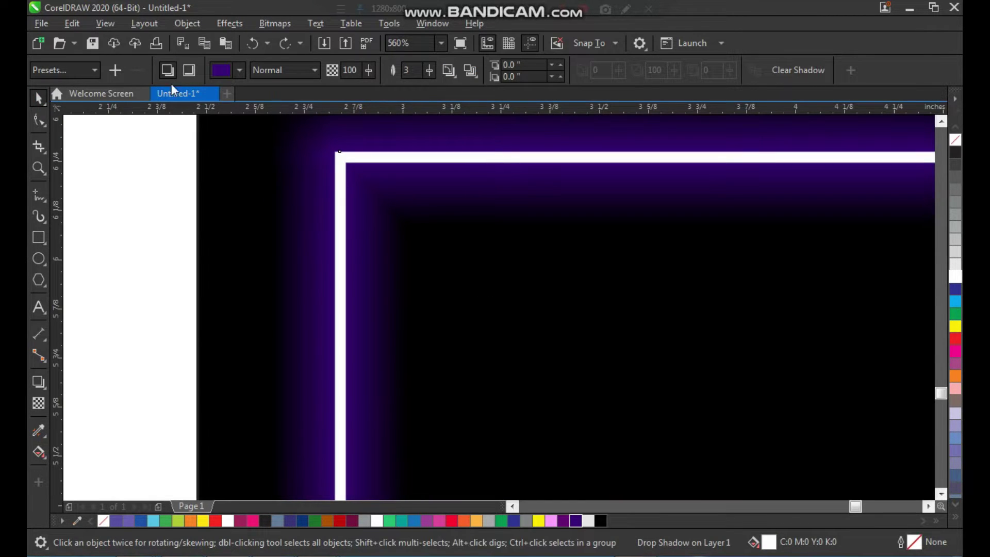
# Step: Break the drop shadow apart from the white frame and clear the selection
pyautogui.click(178, 26)
pyautogui.click(308, 350)
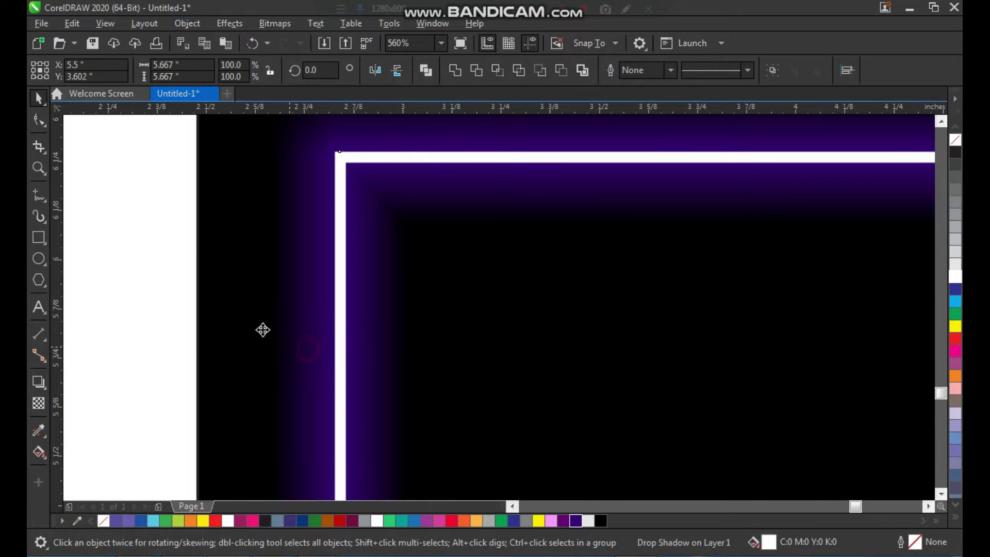
pyautogui.click(132, 233)
pyautogui.moveTo(343, 164); pyautogui.dragTo(377, 230)
pyautogui.moveTo(338, 188); pyautogui.dragTo(276, 201)
pyautogui.hotkey('ctrl', 'z')
pyautogui.hotkey('ctrl', 'z')
# Step: Apply a uniform transparency lower than the default 50 to the white frame
pyautogui.click(177, 195)
pyautogui.click(347, 162)
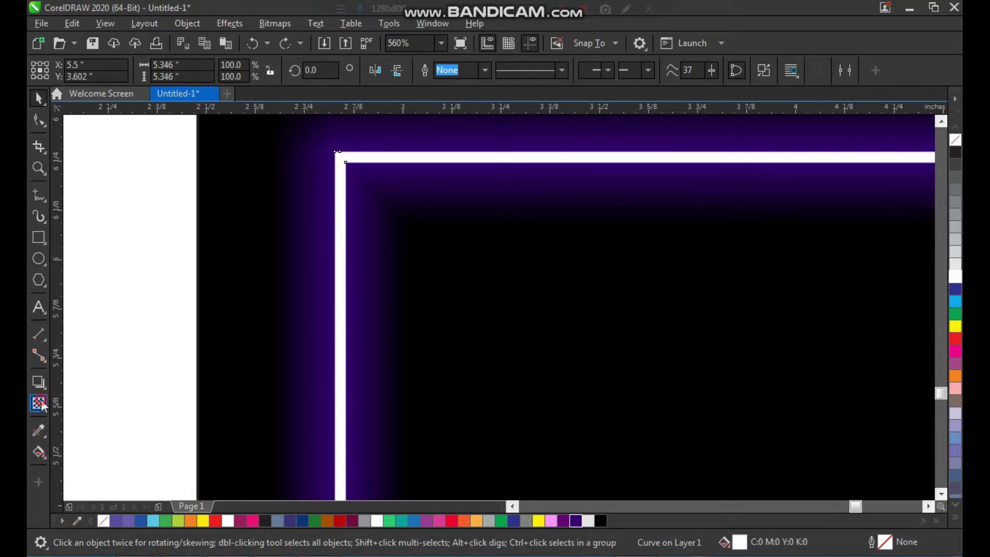
pyautogui.click(40, 404)
pyautogui.click(61, 71)
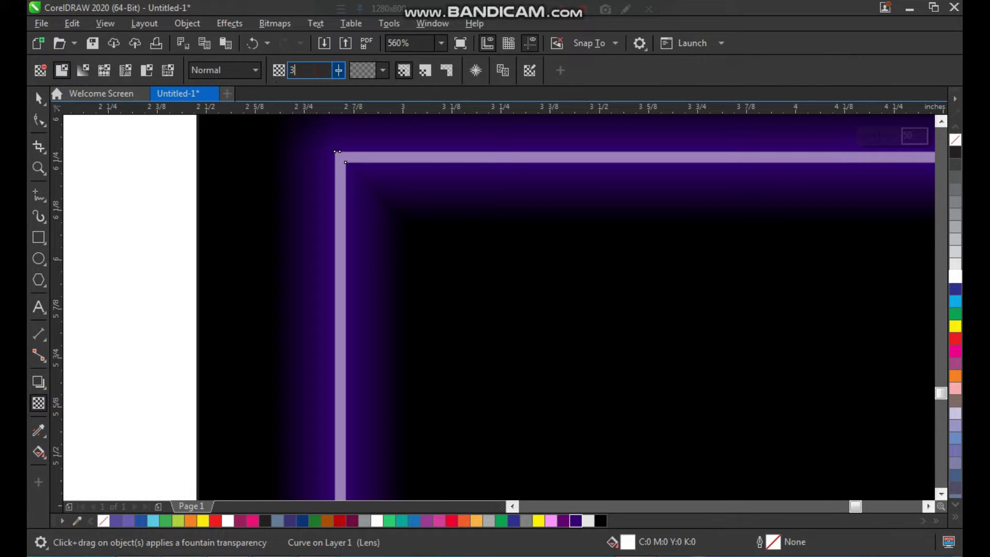
pyautogui.press('Return')
pyautogui.press('space')
pyautogui.scroll(-5, 119, 309)
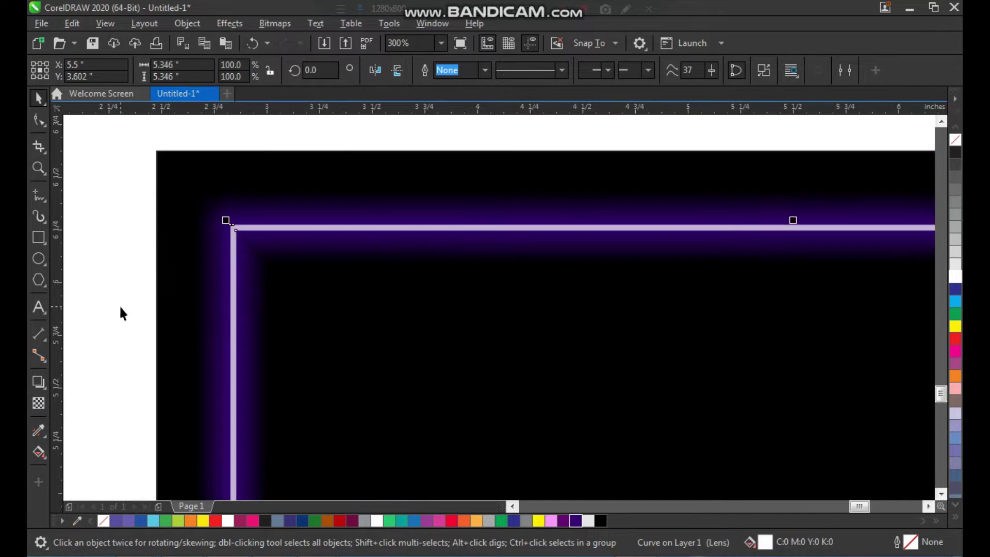
# Step: Draw a narrow vertical ellipse about 0.213 by 1.527 inches over the frame's left side
pyautogui.click(230, 239)
pyautogui.hotkey('shift', 'F2')
pyautogui.press('z')
pyautogui.moveTo(727, 139); pyautogui.dragTo(295, 474)
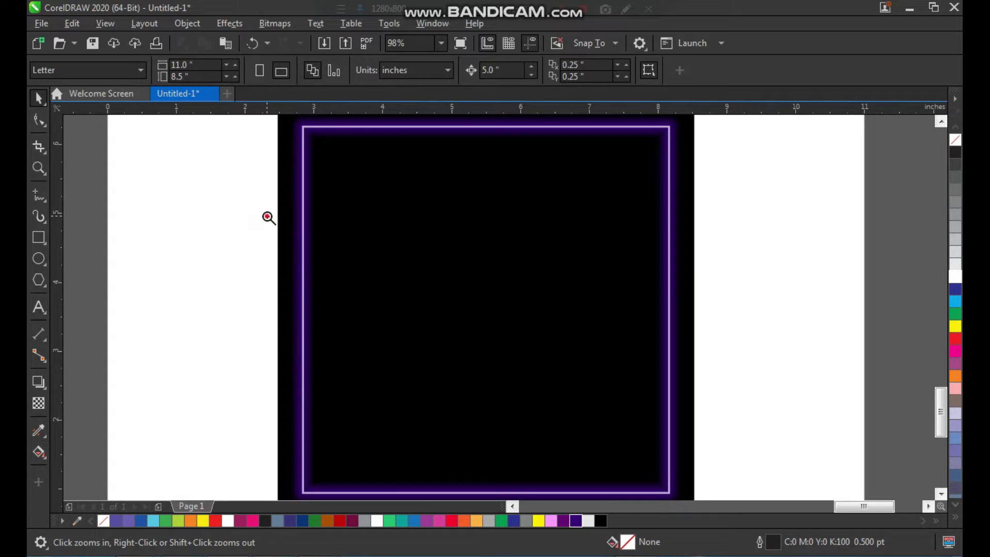
pyautogui.moveTo(269, 217); pyautogui.dragTo(402, 403)
pyautogui.click(39, 257)
pyautogui.moveTo(426, 159); pyautogui.dragTo(460, 389)
pyautogui.press('space')
pyautogui.keyDown('shift'); pyautogui.click(433, 139); pyautogui.keyUp('shift')
pyautogui.press('c')
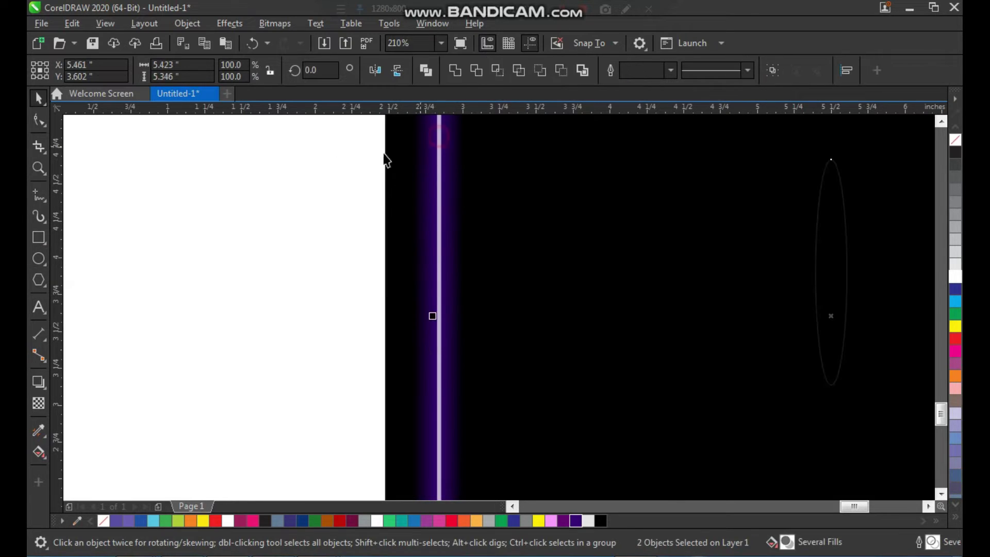
pyautogui.click(308, 160)
pyautogui.hotkey('ctrl', 'z')
# Step: Move the ellipse sideways so it is centred on the frame's left line
pyautogui.click(312, 226)
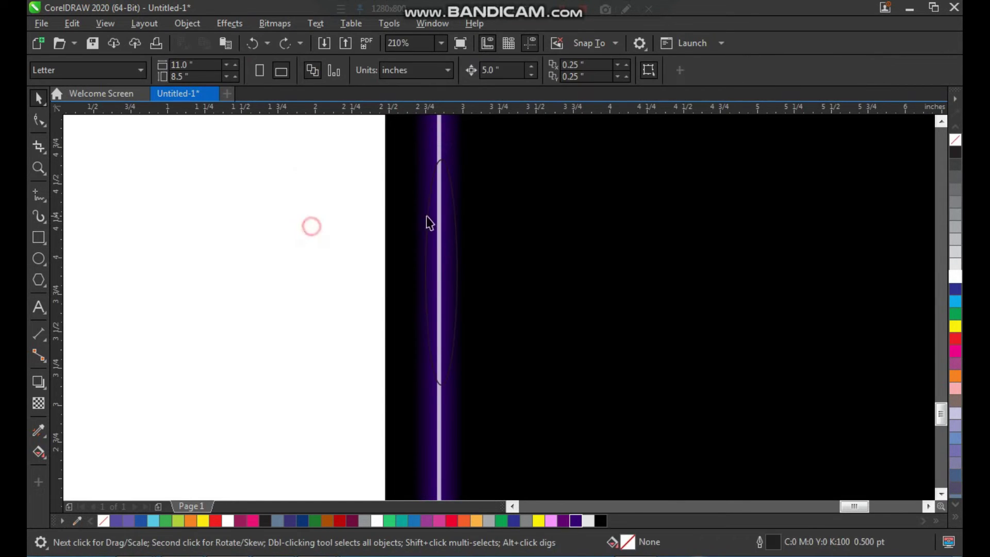
pyautogui.click(454, 239)
pyautogui.scroll(3, 513, 146)
pyautogui.moveTo(472, 239); pyautogui.dragTo(463, 240)
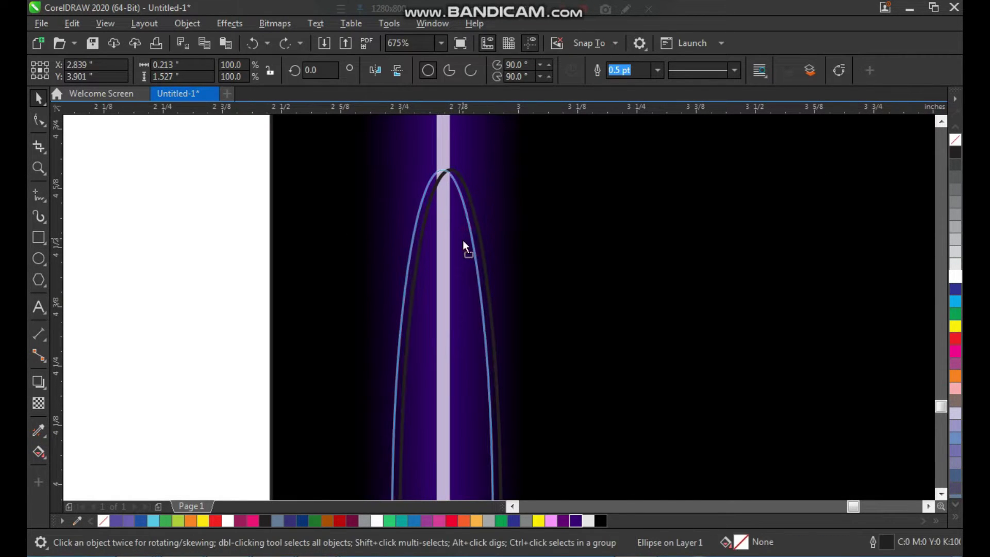
pyautogui.scroll(-2, 424, 259)
pyautogui.press('F2')
pyautogui.moveTo(375, 196); pyautogui.dragTo(537, 407)
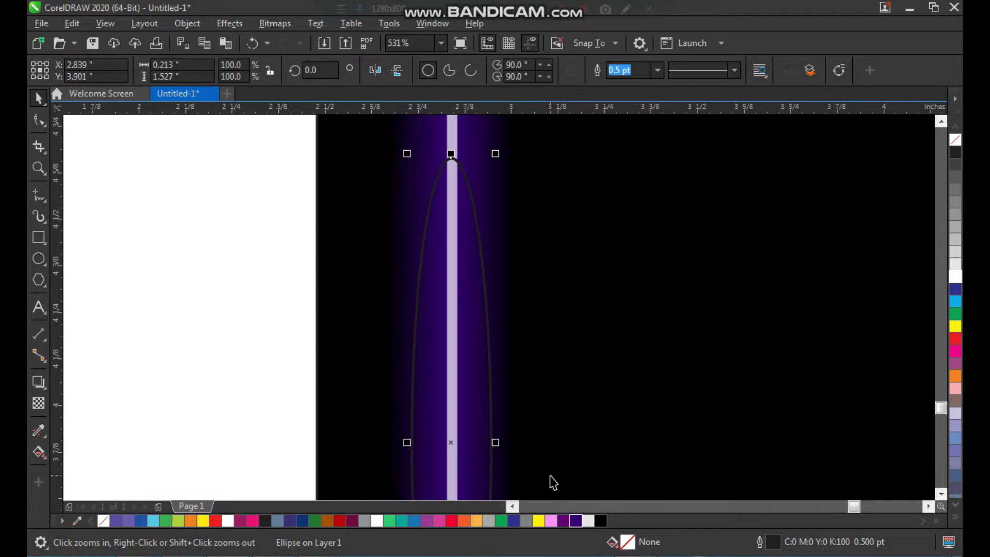
# Step: Fill the ellipse with the document palette's purple (#600175) and remove its outline
pyautogui.click(567, 521)
pyautogui.rightClick(954, 145)
# Step: Stretch the purple ellipse vertically to about 1.965 inches tall, keeping its width
pyautogui.scroll(-2, 422, 183)
pyautogui.press('F2')
pyautogui.moveTo(396, 161); pyautogui.dragTo(473, 418)
pyautogui.scroll(-3, 469, 217)
pyautogui.scroll(2, 494, 226)
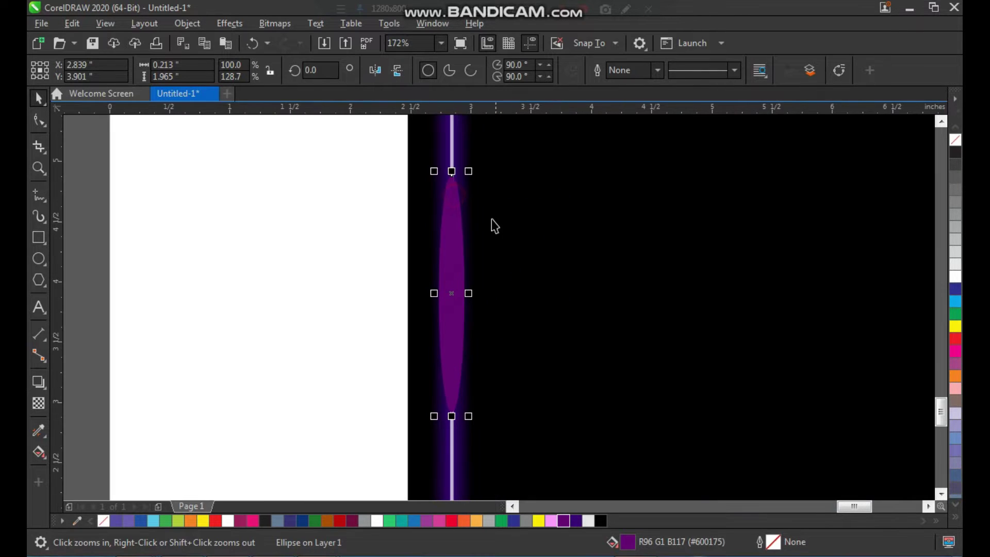
# Step: Align the purple ellipse's vertical centre with the frame's centre and clear the selection
pyautogui.keyDown('shift'); pyautogui.click(453, 141); pyautogui.keyUp('shift')
pyautogui.press('e')
pyautogui.click(308, 241)
# Step: Apply a Gaussian blur to the purple ellipse on the frame's left line
pyautogui.scroll(-2, 397, 200)
pyautogui.press('F2')
pyautogui.moveTo(389, 183); pyautogui.dragTo(516, 332)
pyautogui.click(424, 274)
pyautogui.press('space')
pyautogui.click(424, 279)
pyautogui.click(266, 26)
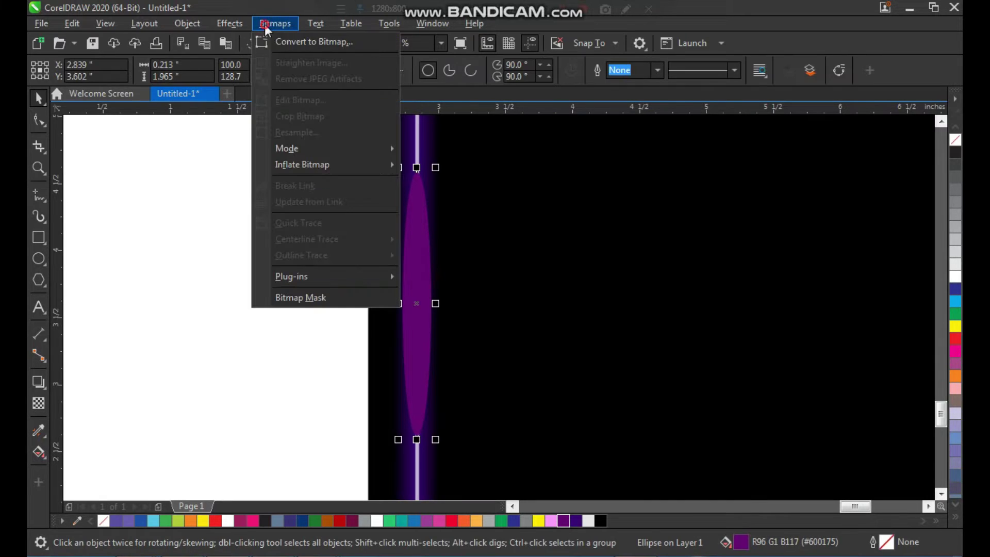
pyautogui.moveTo(234, 26)
pyautogui.moveTo(292, 115)
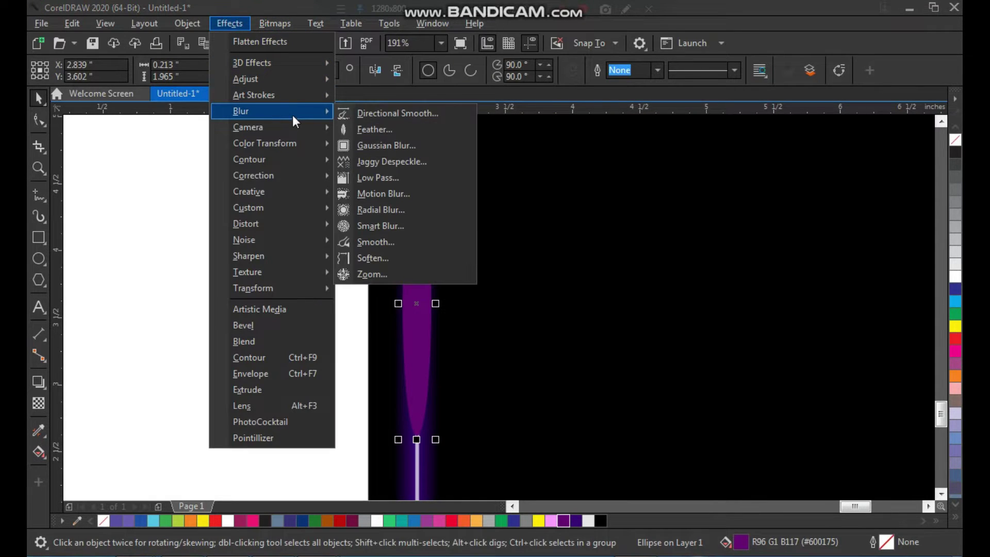
pyautogui.click(382, 150)
pyautogui.moveTo(480, 232); pyautogui.dragTo(720, 144)
pyautogui.click(811, 225)
# Step: Narrow the blurred ellipse to about 0.177 inches wide, keeping it centred on the frame's left line
pyautogui.click(255, 260)
pyautogui.scroll(-1, 329, 311)
pyautogui.press('F2')
pyautogui.moveTo(350, 251); pyautogui.dragTo(433, 351)
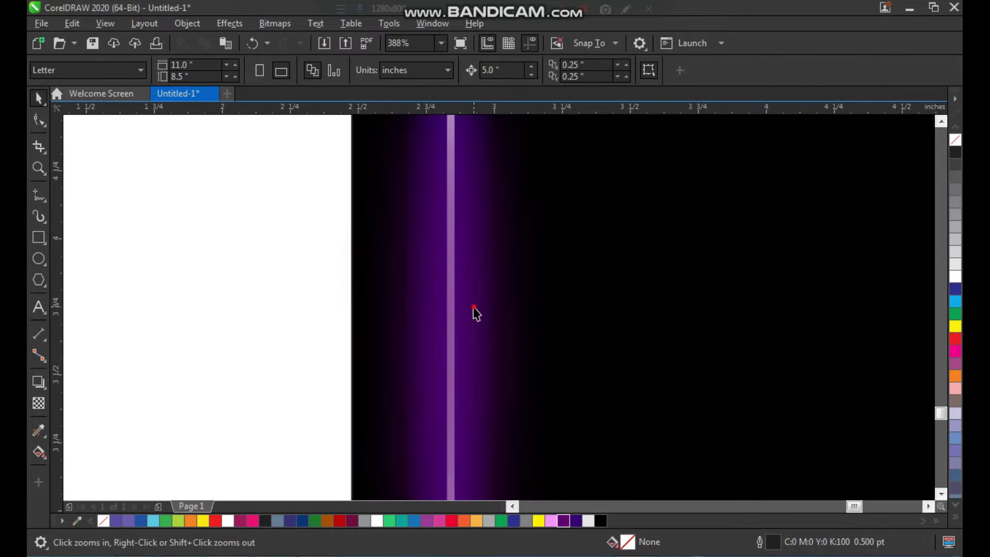
pyautogui.click(474, 308)
pyautogui.click(488, 314)
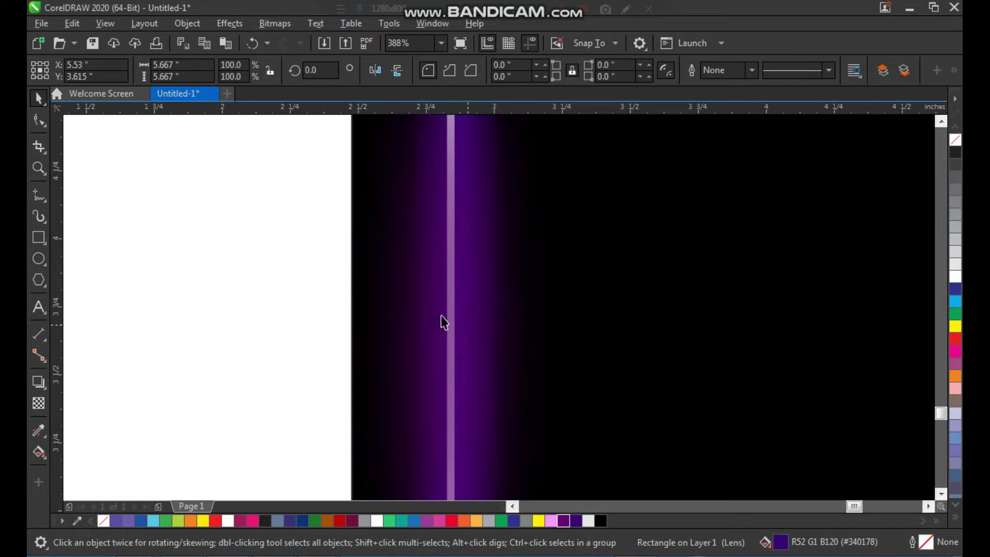
pyautogui.scroll(-2, 428, 316)
pyautogui.moveTo(243, 154); pyautogui.dragTo(541, 488)
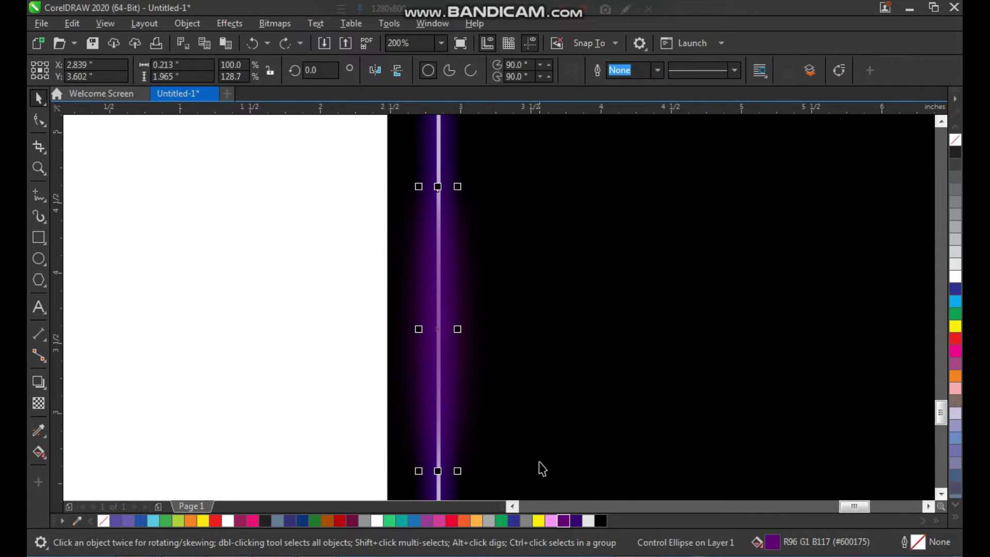
pyautogui.press('z')
pyautogui.moveTo(397, 281); pyautogui.dragTo(502, 373)
pyautogui.moveTo(535, 310); pyautogui.dragTo(517, 310)
pyautogui.scroll(-5, 424, 318)
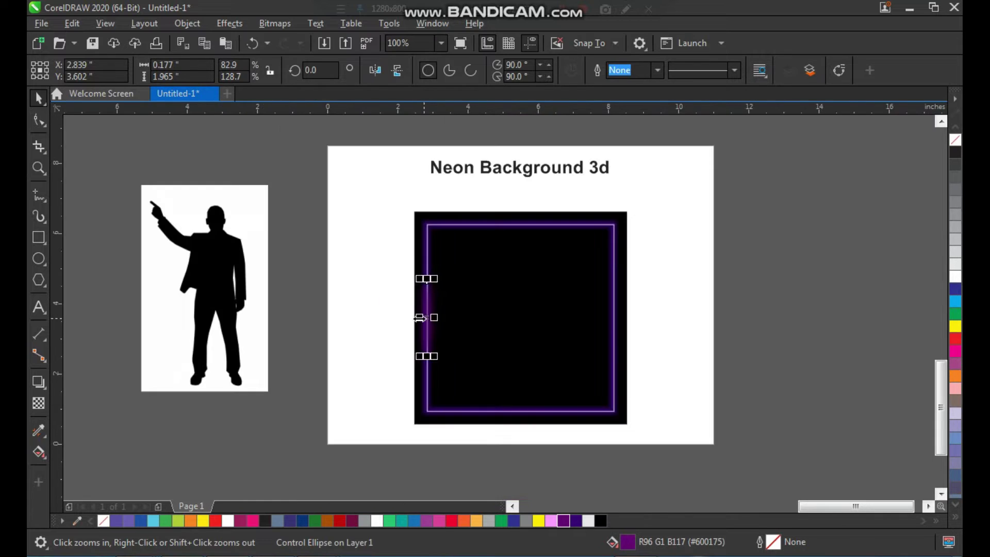
# Step: Copy the blurred ellipse horizontally across to the frame's right side
pyautogui.press('Escape')
pyautogui.moveTo(410, 205); pyautogui.dragTo(654, 415)
pyautogui.moveTo(263, 205); pyautogui.dragTo(366, 361)
pyautogui.click(331, 321)
pyautogui.moveTo(323, 301); pyautogui.dragTo(609, 307)
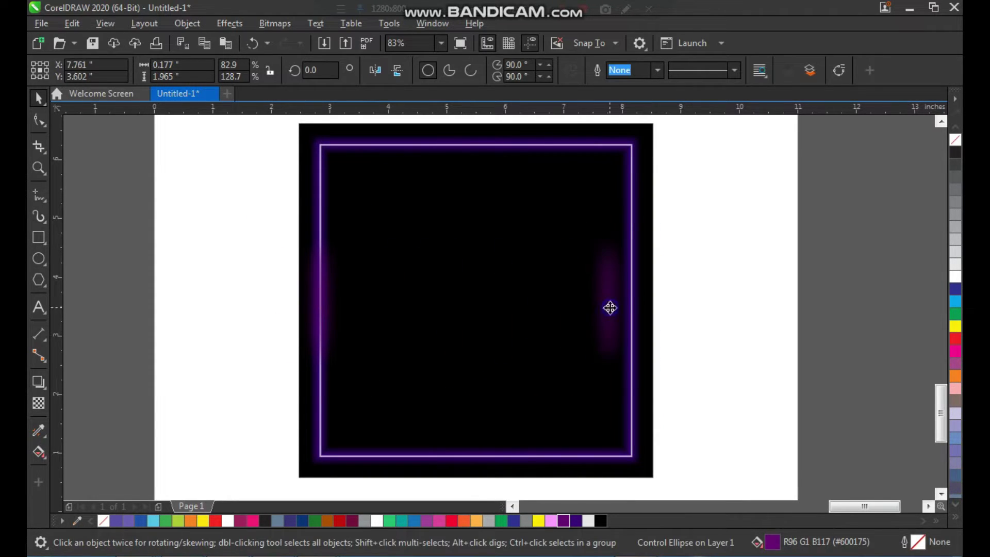
# Step: Move the copied blurred ellipse sideways so it is centred on the frame's right line
pyautogui.press('z')
pyautogui.scroll(3, 617, 293)
pyautogui.moveTo(453, 323); pyautogui.dragTo(532, 311)
pyautogui.hotkey('ctrl', 'z')
pyautogui.scroll(-3, 526, 315)
pyautogui.click(632, 280)
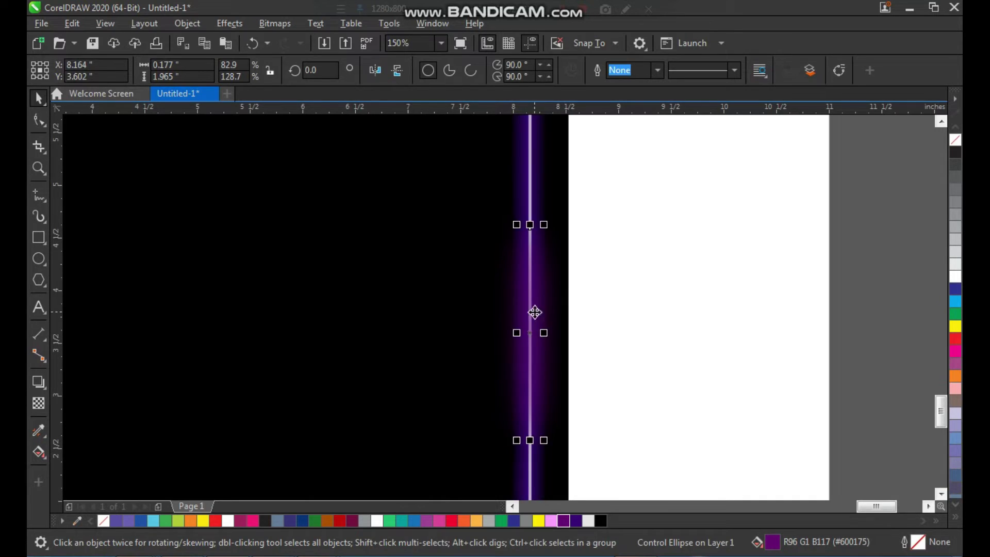
pyautogui.click(632, 301)
# Step: Group the glowing frame together with its two blurred side ellipses
pyautogui.press('z')
pyautogui.scroll(-2, 509, 249)
pyautogui.moveTo(599, 134); pyautogui.dragTo(206, 463)
pyautogui.scroll(-2, 324, 241)
pyautogui.press('F2')
pyautogui.moveTo(281, 161); pyautogui.dragTo(562, 396)
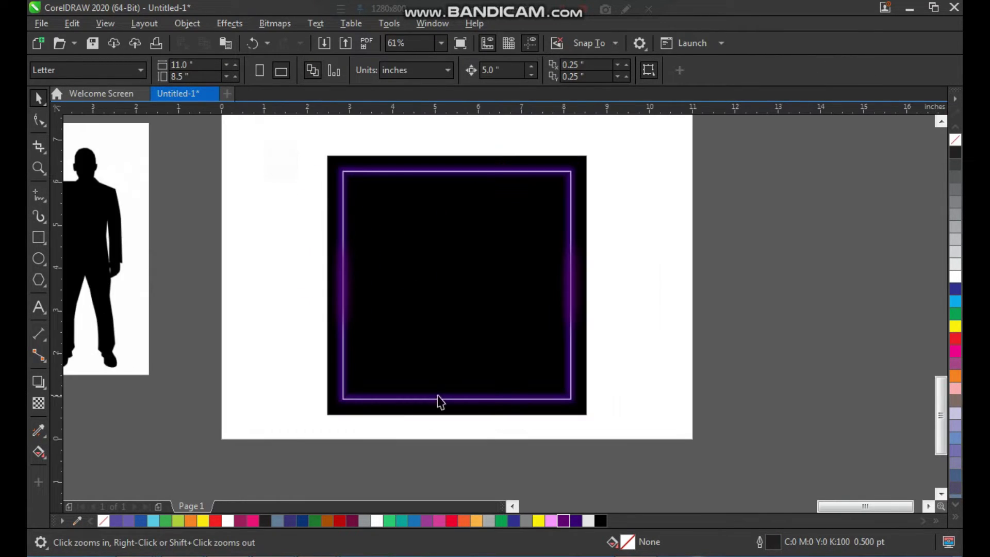
pyautogui.moveTo(409, 377); pyautogui.dragTo(648, 160)
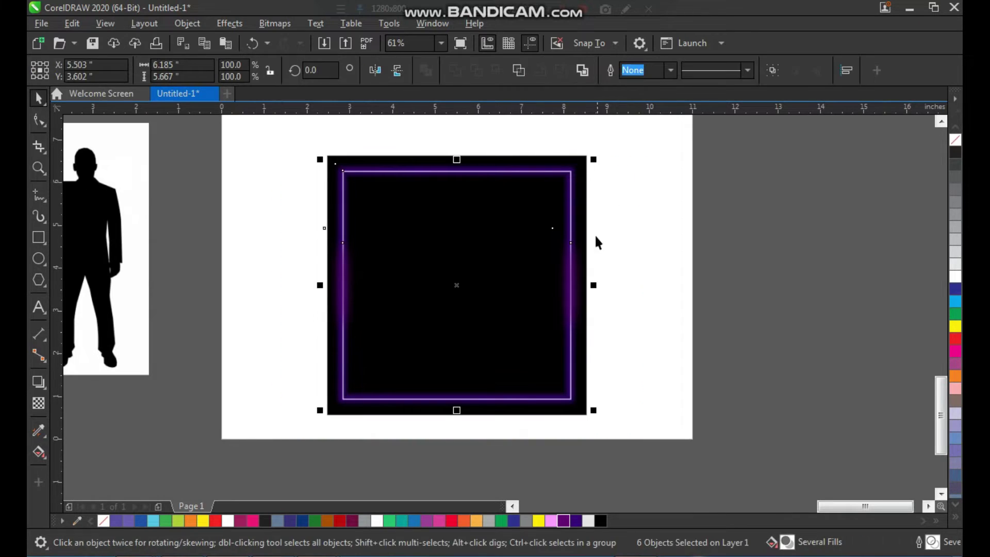
pyautogui.hotkey('ctrl', 'g')
# Step: Make a copy of the frame group scaled about its centre to 81.8%
pyautogui.press('z')
pyautogui.moveTo(333, 152); pyautogui.dragTo(621, 410)
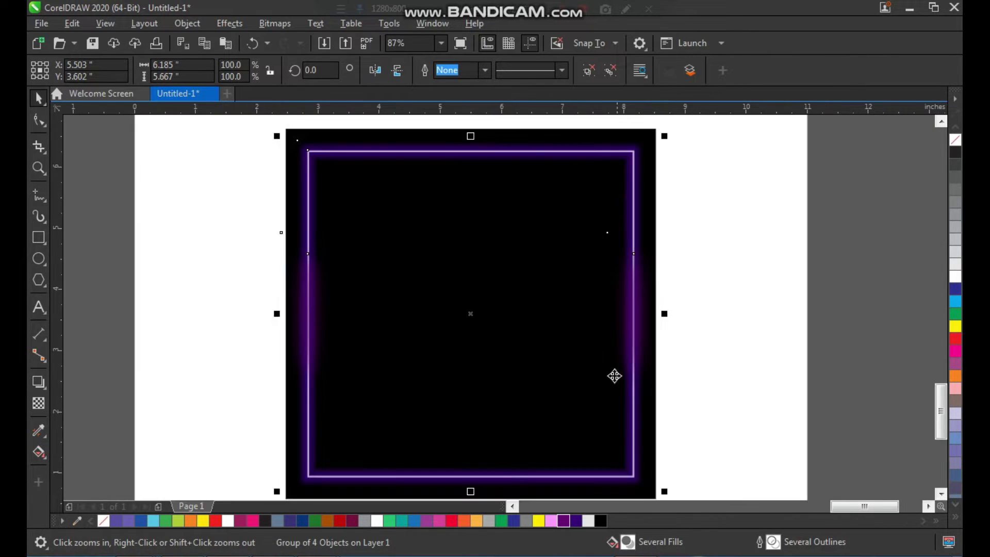
pyautogui.moveTo(665, 139); pyautogui.dragTo(644, 169)
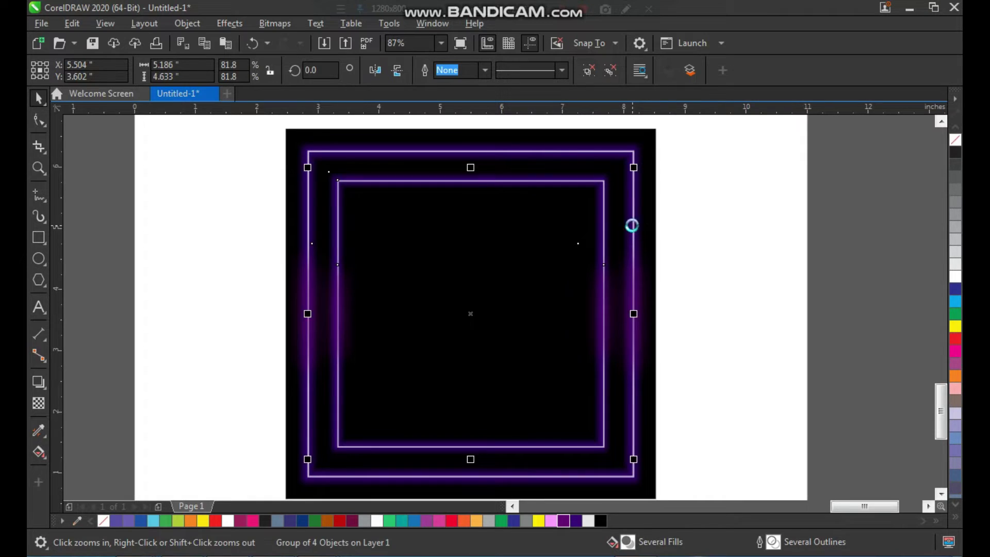
# Step: Repeat the scaled duplication of the frame group eleven times towards the centre to form a tunnel
pyautogui.hotkey('ctrl', 'r')
pyautogui.hotkey('ctrl', 'r')
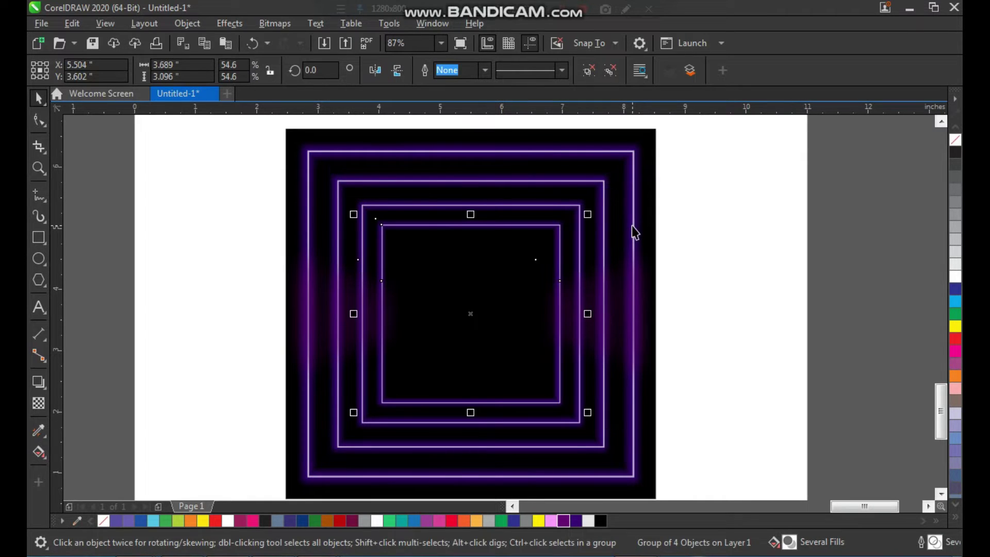
pyautogui.hotkey('ctrl', 'r')
pyautogui.hotkey('ctrl', 'r')
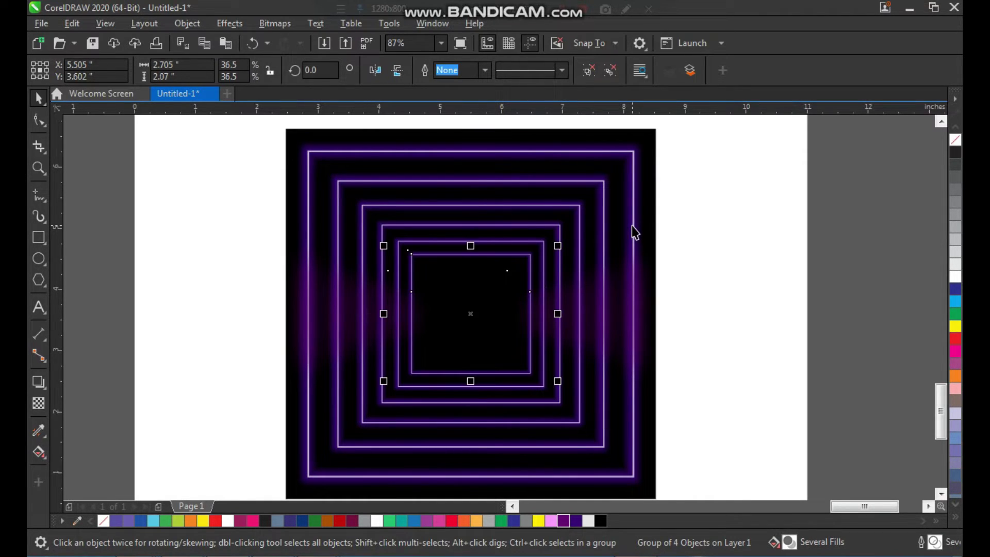
pyautogui.hotkey('ctrl', 'r')
pyautogui.hotkey('ctrl', 'r')
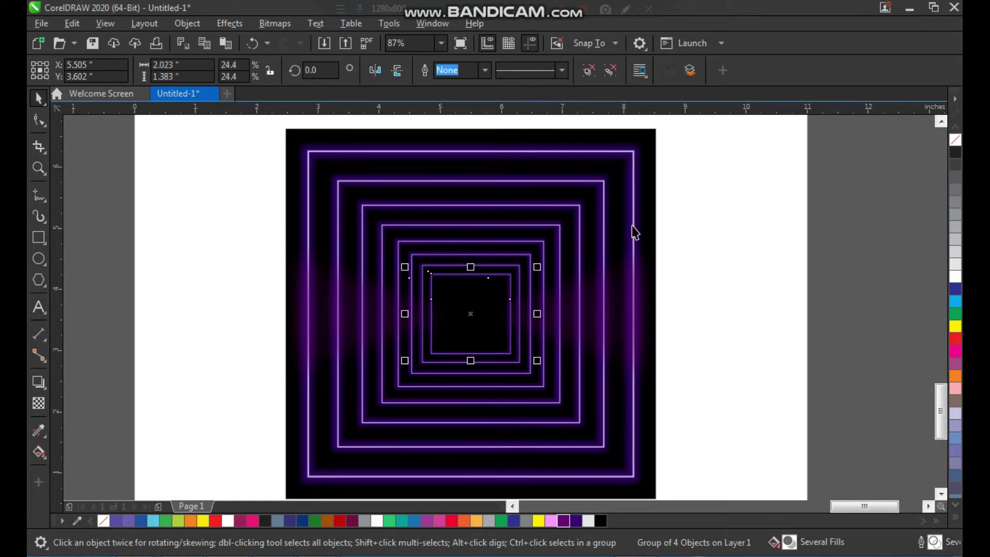
pyautogui.hotkey('ctrl', 'r')
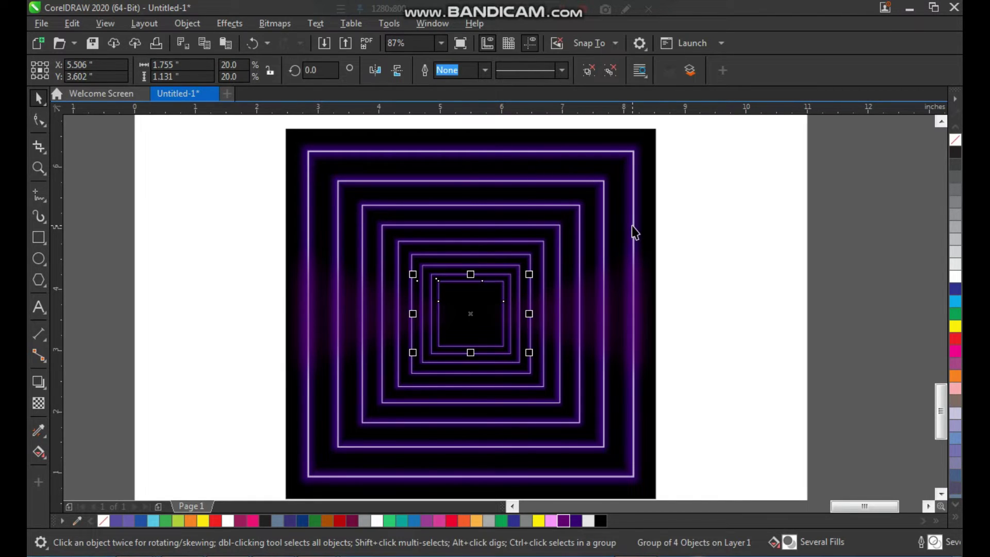
pyautogui.hotkey('ctrl', 'r')
pyautogui.hotkey('ctrl', 'r')
pyautogui.hotkey('ctrl', 'r')
pyautogui.hotkey('ctrl', 'r')
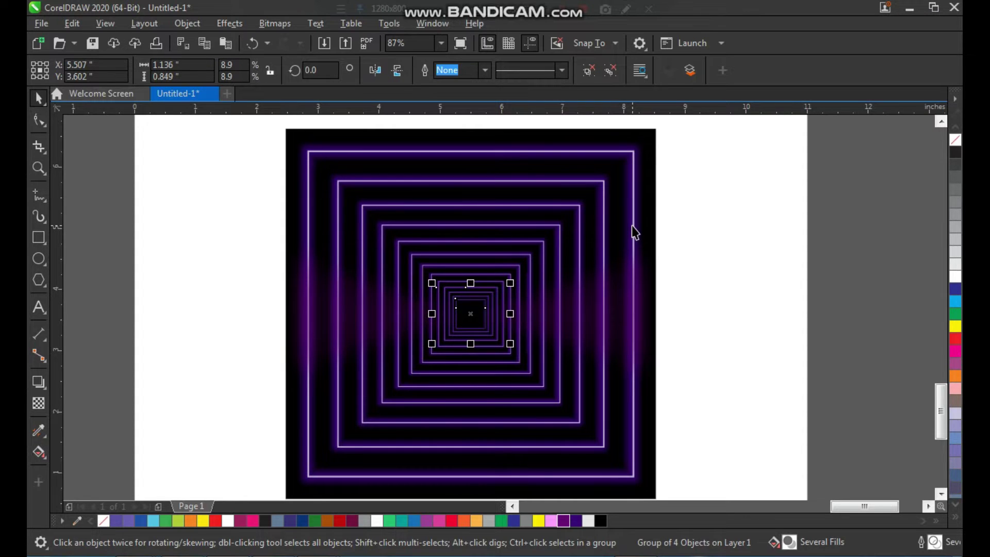
# Step: Draw a white-outlined rectangle about 6.11 by 2.8 inches over the lower half of the black square
pyautogui.scroll(-3, 173, 402)
pyautogui.press('F2')
pyautogui.moveTo(442, 262); pyautogui.dragTo(214, 487)
pyautogui.press('Escape')
pyautogui.moveTo(622, 238); pyautogui.dragTo(335, 434)
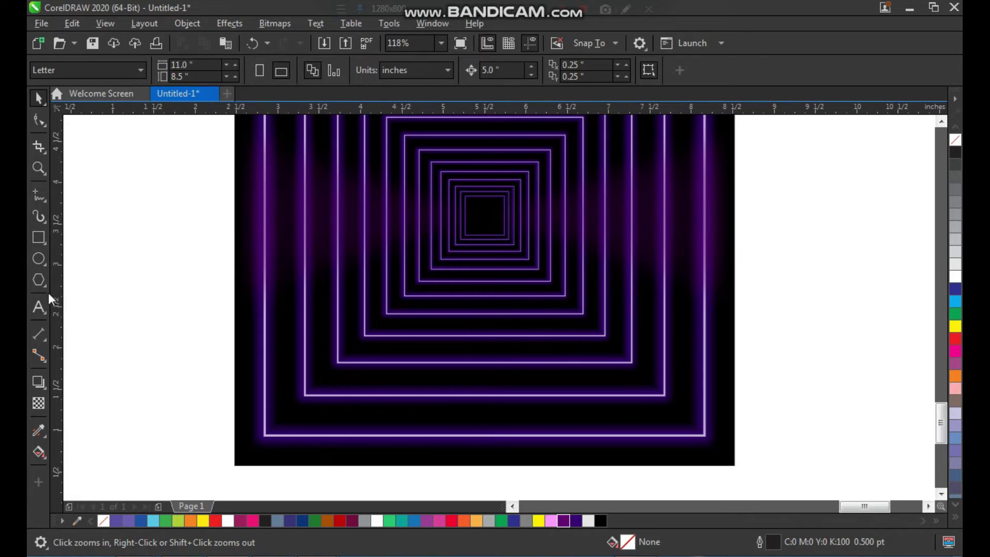
pyautogui.click(37, 239)
pyautogui.moveTo(235, 466); pyautogui.dragTo(740, 234)
pyautogui.press('space')
pyautogui.rightClick(955, 276)
# Step: Convert the rectangle to curves and move its upper corners inward to the innermost frame's lower corners, forming a floor
pyautogui.click(184, 24)
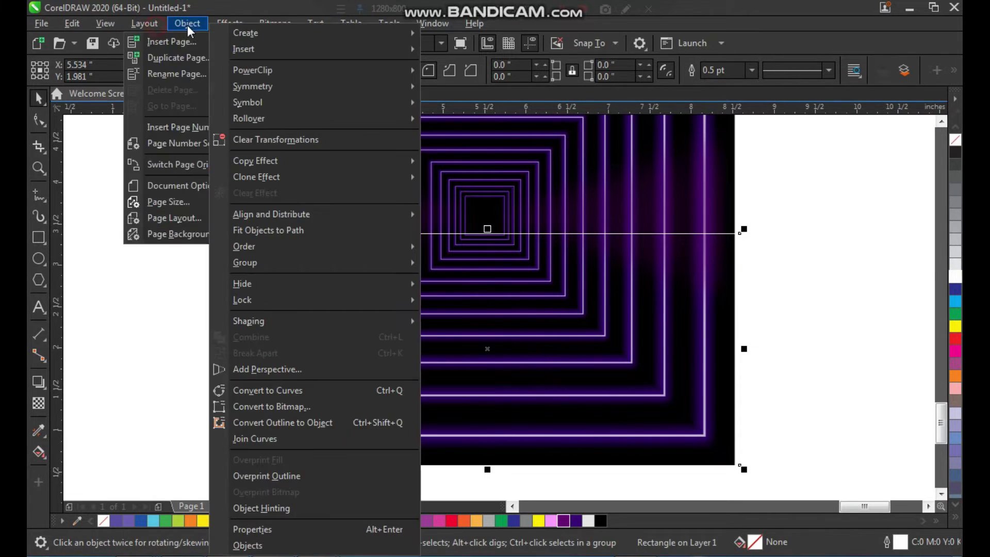
pyautogui.click(293, 390)
pyautogui.press('F10')
pyautogui.moveTo(235, 234); pyautogui.dragTo(468, 234)
pyautogui.moveTo(740, 234); pyautogui.dragTo(498, 236)
pyautogui.press('space')
pyautogui.keyDown('shift'); pyautogui.click(723, 310); pyautogui.keyUp('shift')
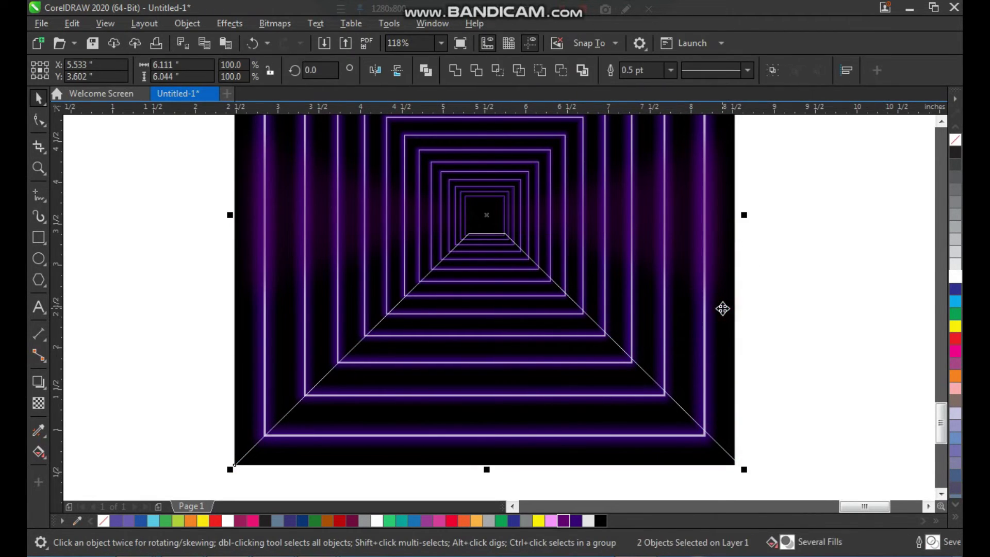
pyautogui.click(783, 327)
pyautogui.click(722, 447)
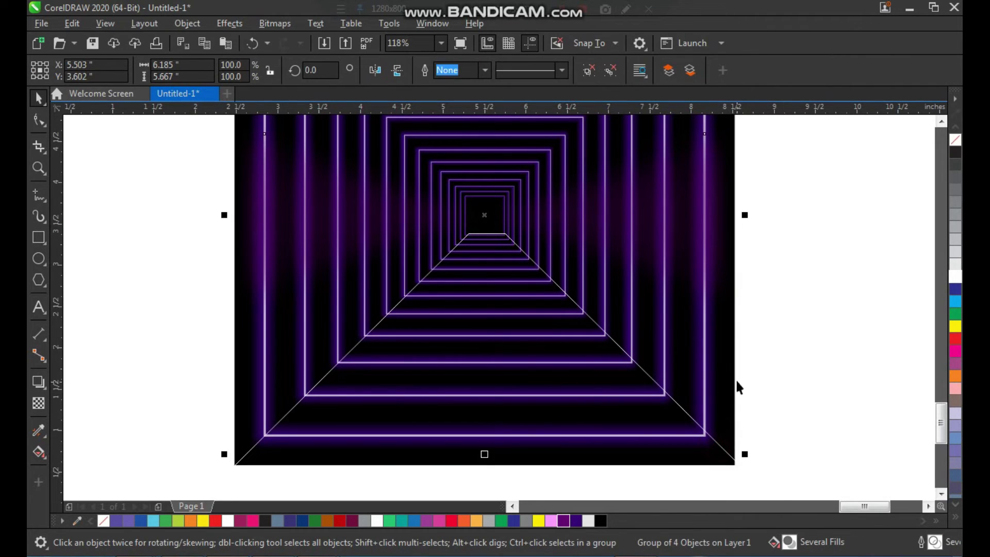
pyautogui.keyDown('shift'); pyautogui.click(728, 376); pyautogui.keyUp('shift')
pyautogui.click(787, 387)
pyautogui.click(554, 375)
pyautogui.moveTo(565, 362); pyautogui.dragTo(555, 367)
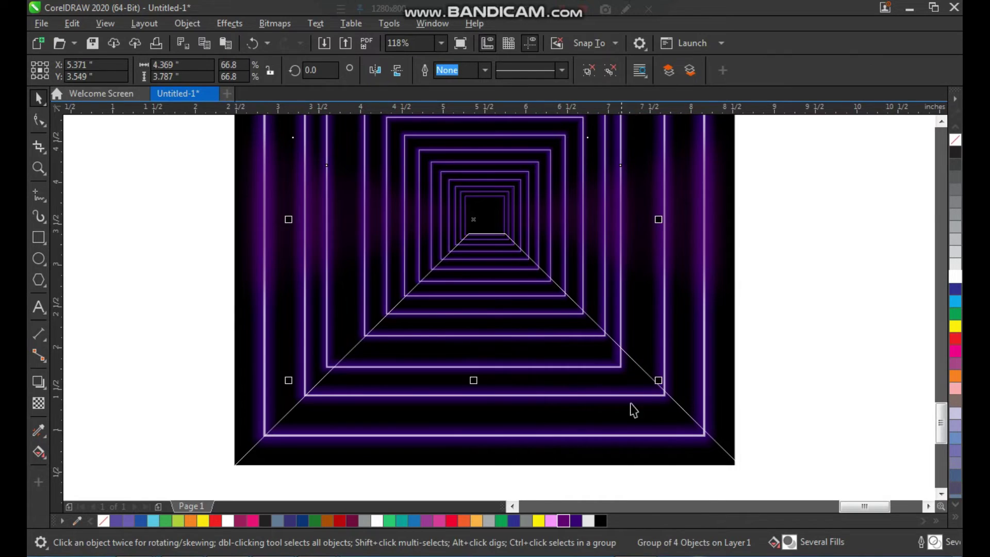
pyautogui.click(732, 462)
pyautogui.hotkey('ctrl', 'z')
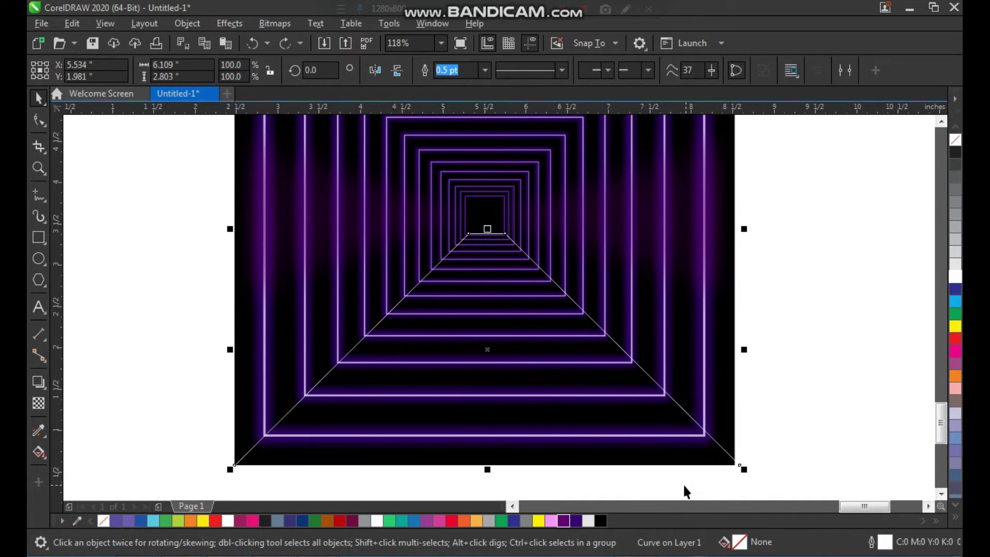
# Step: Fill the floor shape with dark violet #340178 and remove its outline
pyautogui.click(576, 521)
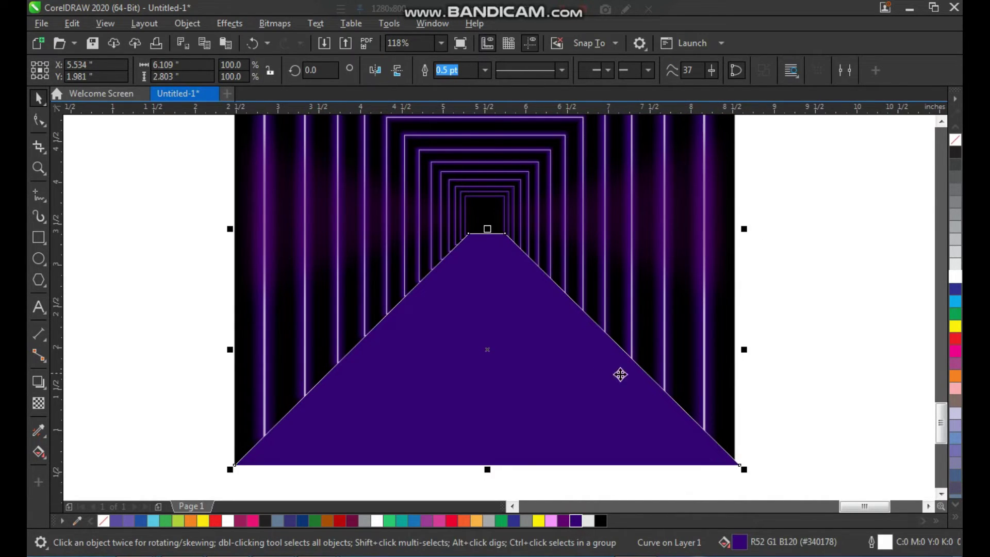
pyautogui.rightClick(956, 144)
pyautogui.click(873, 200)
# Step: Examine the whole tunnel artwork with its filled floor shape
pyautogui.scroll(-2, 556, 351)
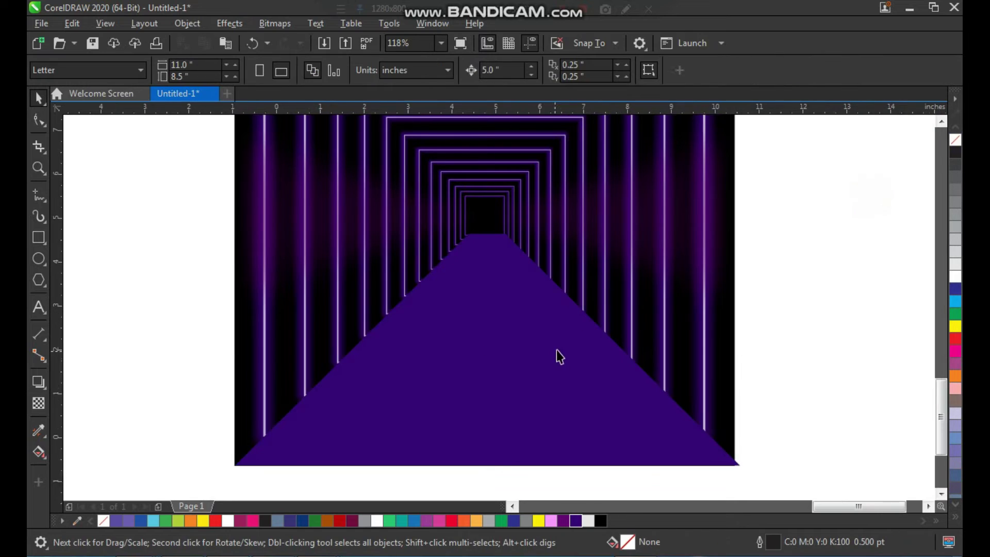
pyautogui.press('F2')
pyautogui.moveTo(383, 146); pyautogui.dragTo(471, 222)
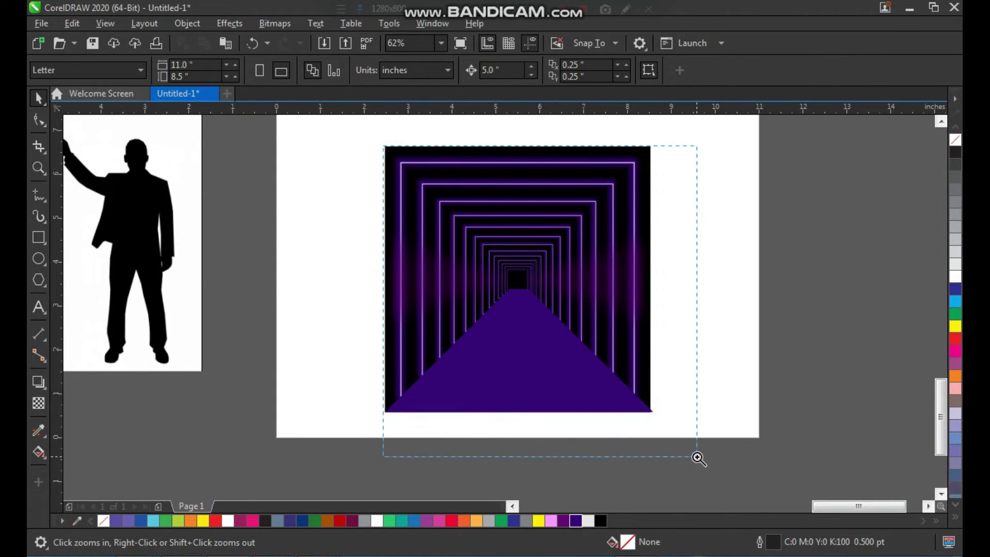
pyautogui.moveTo(698, 458); pyautogui.dragTo(698, 457)
pyautogui.click(757, 335)
pyautogui.click(555, 378)
pyautogui.click(673, 297)
# Step: Draw a flat ellipse about 4.16 by 0.39 inches across the floor and centre it horizontally on the floor shape
pyautogui.press('F2')
pyautogui.moveTo(422, 239); pyautogui.dragTo(634, 461)
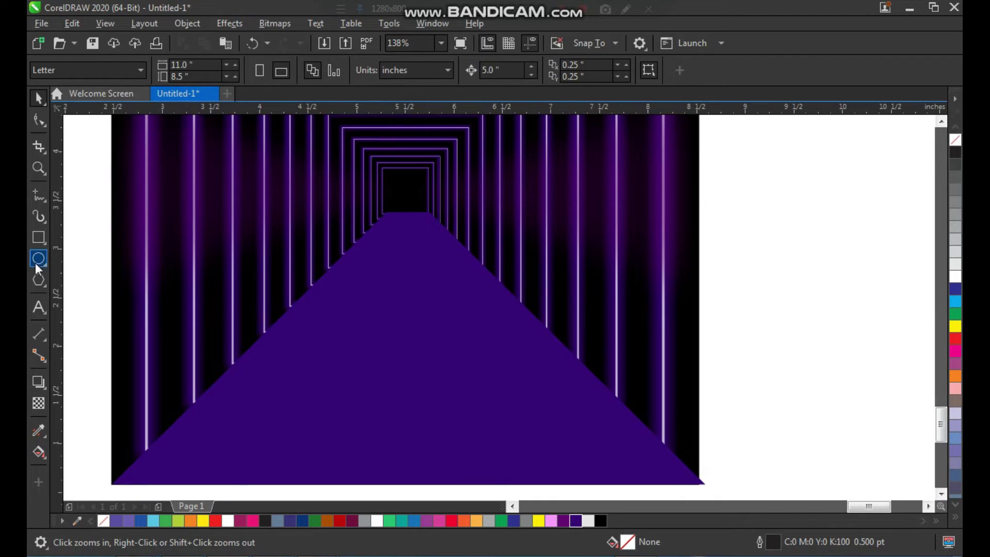
pyautogui.click(36, 262)
pyautogui.moveTo(252, 351); pyautogui.dragTo(657, 390)
pyautogui.press('space')
pyautogui.keyDown('shift'); pyautogui.click(546, 416); pyautogui.keyUp('shift')
pyautogui.press('c')
pyautogui.click(731, 366)
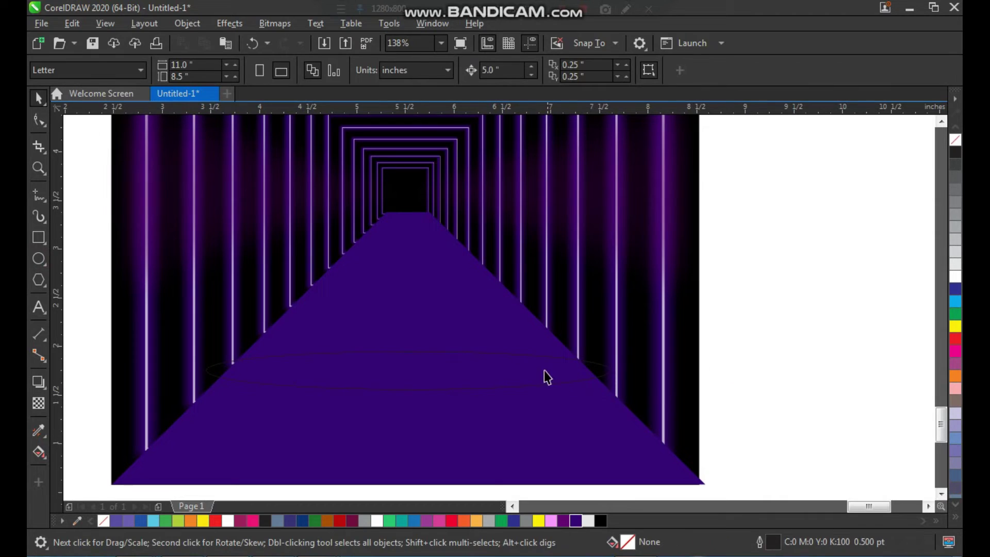
# Step: Fill the flat floor ellipse with purple #600175 and remove its outline
pyautogui.click(551, 377)
pyautogui.click(561, 520)
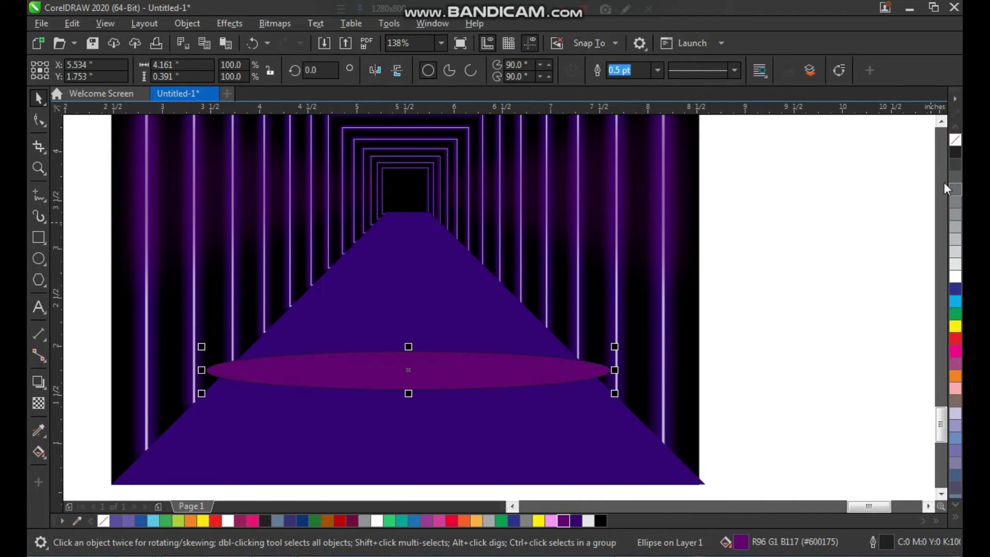
pyautogui.rightClick(954, 139)
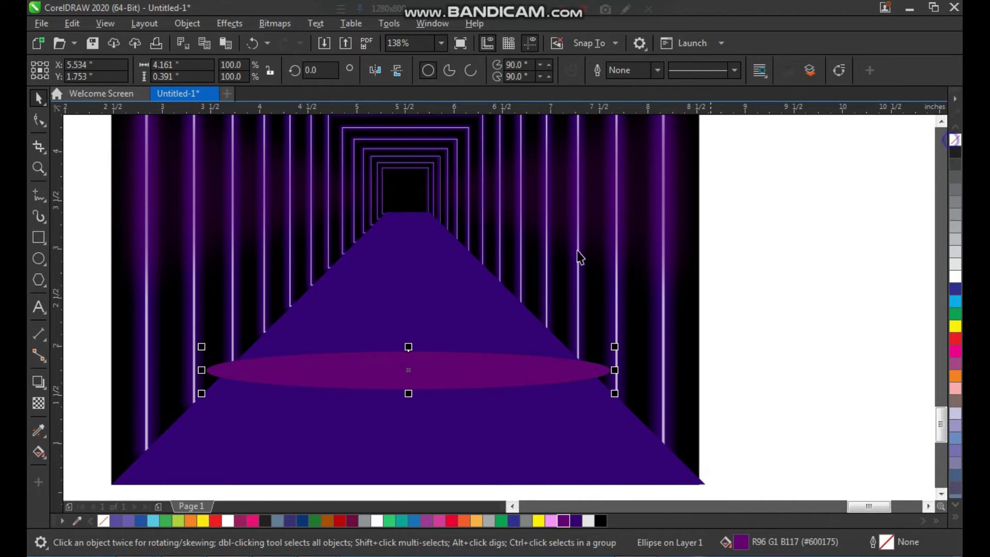
# Step: Apply a Gaussian blur with a 41.8-pixel radius to the floor ellipse
pyautogui.click(278, 26)
pyautogui.moveTo(231, 21)
pyautogui.moveTo(317, 110)
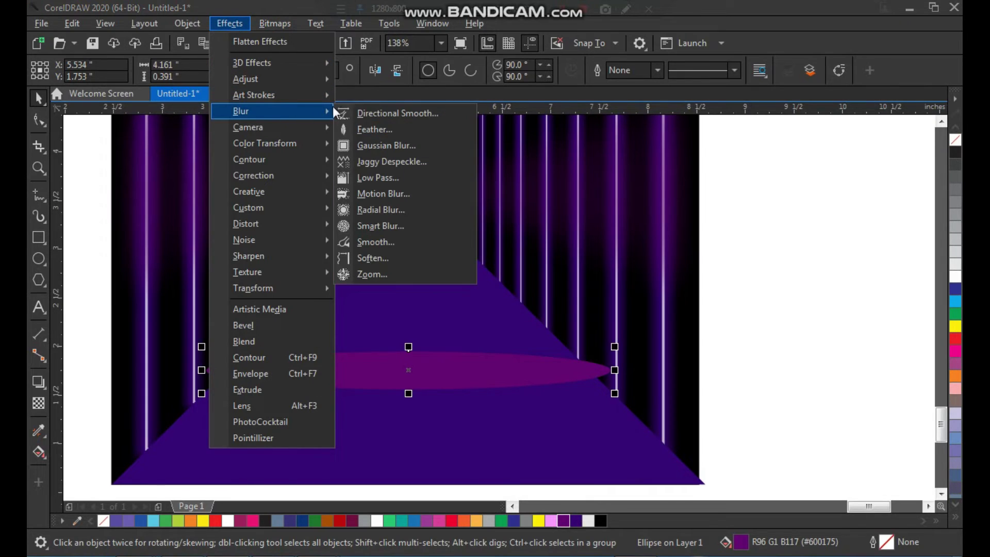
pyautogui.click(388, 146)
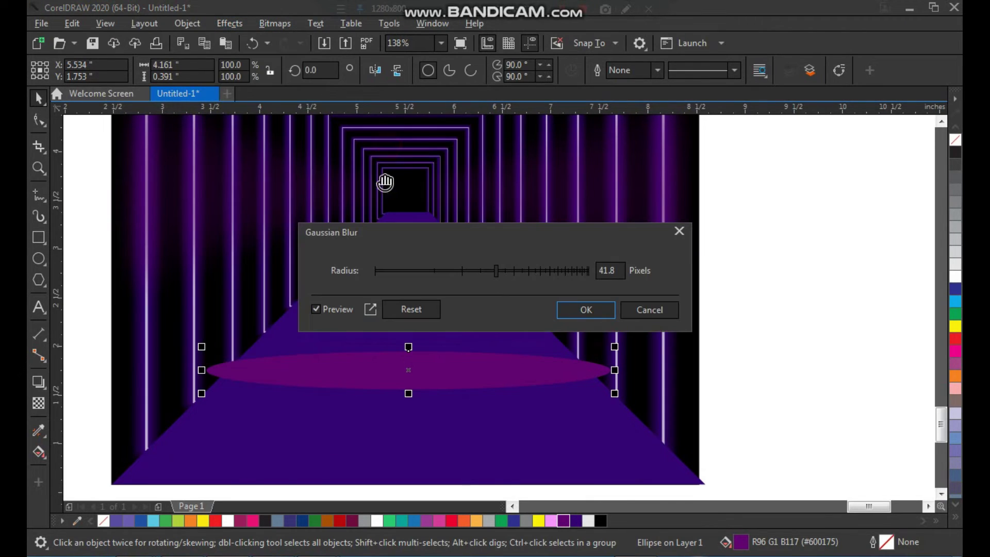
pyautogui.click(576, 314)
# Step: Move the blurred ellipse down near the floor's front edge and widen it to about 5.39 inches
pyautogui.moveTo(429, 369); pyautogui.dragTo(428, 439)
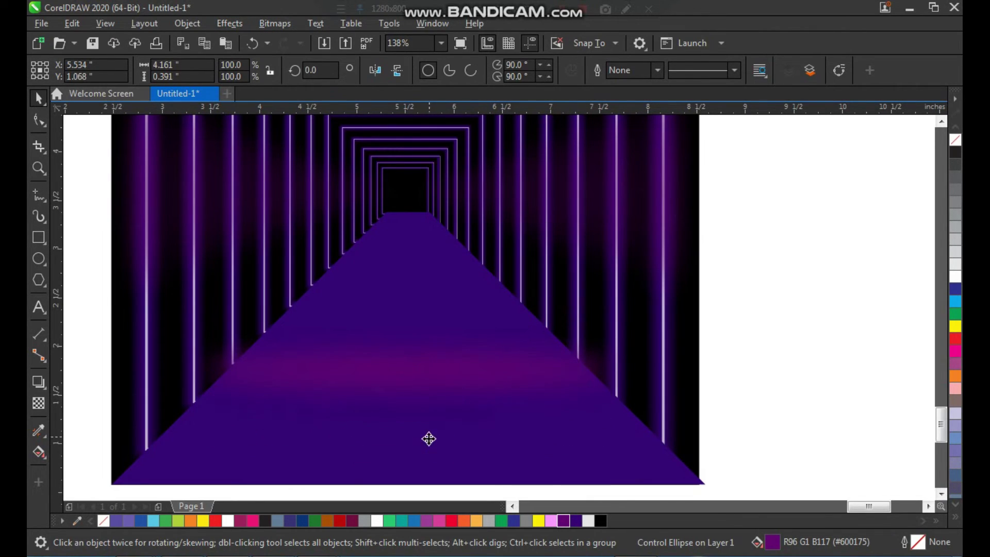
pyautogui.moveTo(619, 437); pyautogui.dragTo(675, 437)
pyautogui.moveTo(585, 433); pyautogui.dragTo(571, 421)
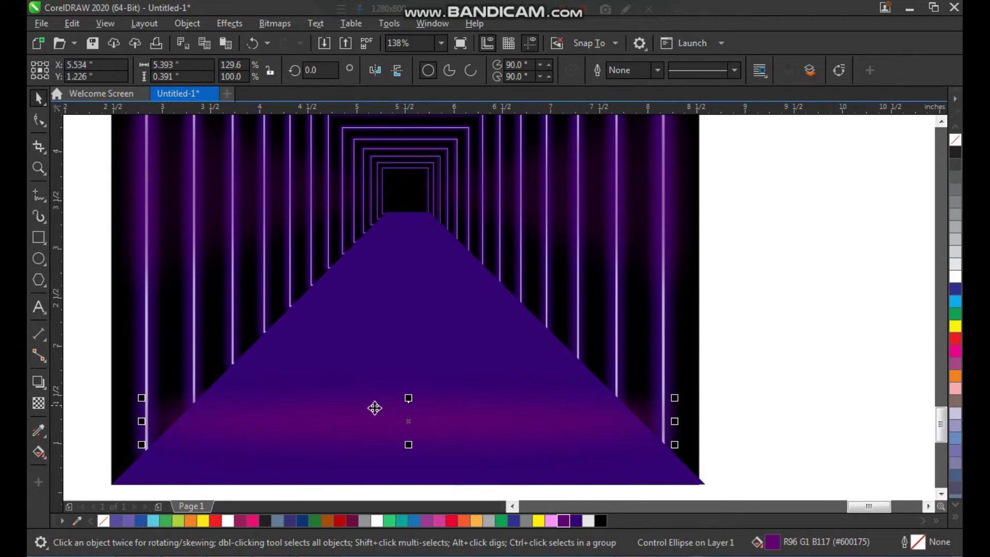
# Step: Place two copies of the blurred ellipse farther up the floor, narrowing each to follow the perspective, the second to about 3.76 inches
pyautogui.moveTo(434, 424); pyautogui.dragTo(433, 365)
pyautogui.moveTo(709, 420); pyautogui.dragTo(645, 418)
pyautogui.moveTo(520, 370); pyautogui.dragTo(519, 315)
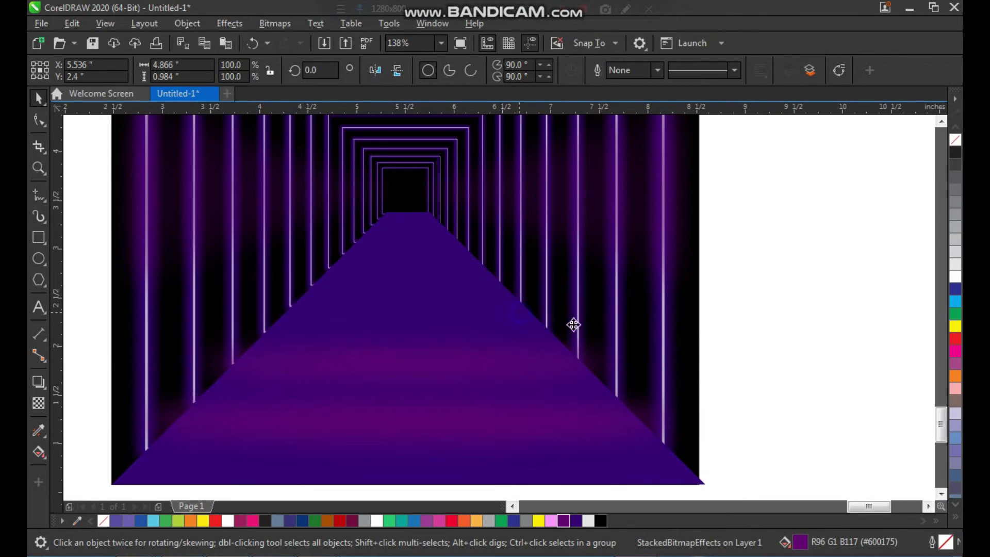
pyautogui.moveTo(647, 358); pyautogui.dragTo(588, 355)
# Step: Add two more progressively narrower copies of the blurred ellipse toward the far end of the floor
pyautogui.moveTo(469, 299); pyautogui.dragTo(468, 256)
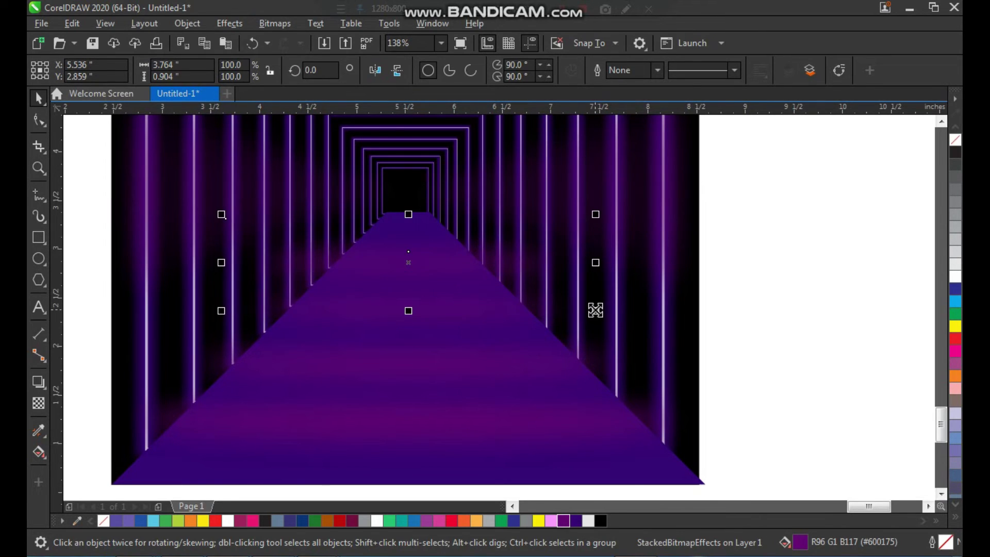
pyautogui.moveTo(596, 310); pyautogui.dragTo(541, 307)
pyautogui.moveTo(431, 266); pyautogui.dragTo(432, 228)
pyautogui.moveTo(546, 274); pyautogui.dragTo(503, 269)
# Step: Group the five blurred floor ellipses, keeping the group centred on the floor
pyautogui.keyDown('shift'); pyautogui.click(433, 272); pyautogui.keyUp('shift')
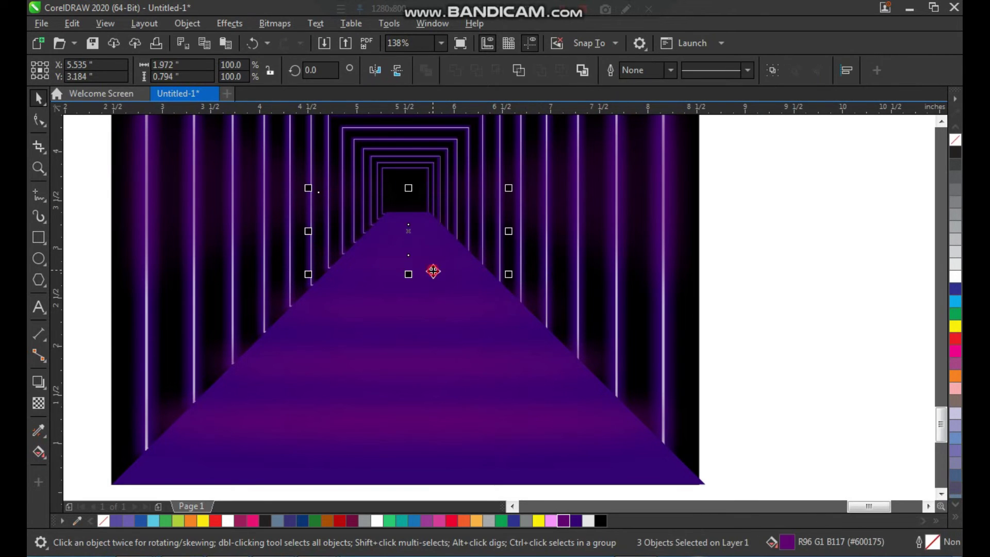
pyautogui.keyDown('shift'); pyautogui.click(453, 364); pyautogui.keyUp('shift')
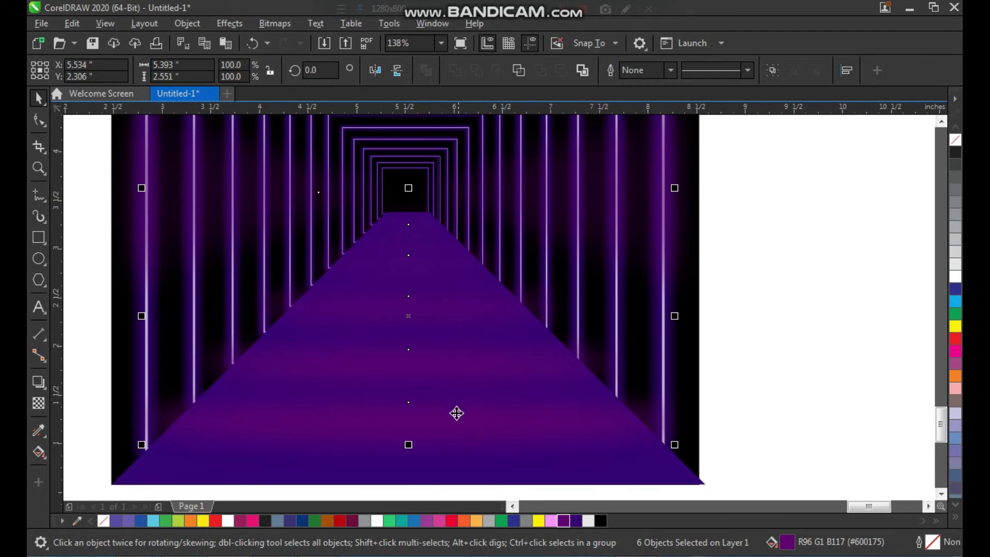
pyautogui.hotkey('ctrl', 'g')
pyautogui.moveTo(458, 407); pyautogui.dragTo(469, 404)
pyautogui.hotkey('ctrl', 'z')
# Step: Stretch the ellipse group vertically to a height of about 2.91 inches
pyautogui.press('F3')
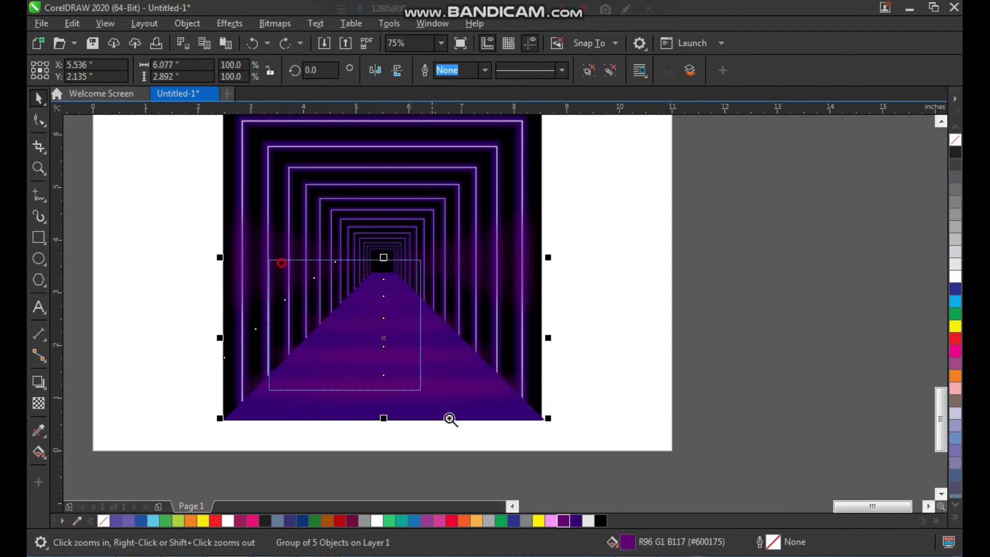
pyautogui.click(391, 364)
pyautogui.moveTo(493, 396); pyautogui.dragTo(494, 414)
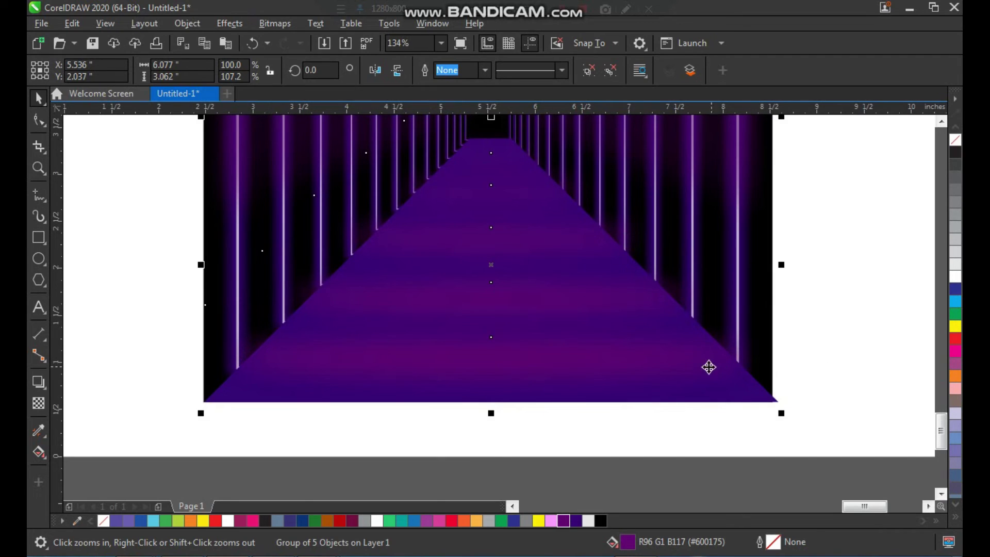
pyautogui.moveTo(492, 414); pyautogui.dragTo(493, 398)
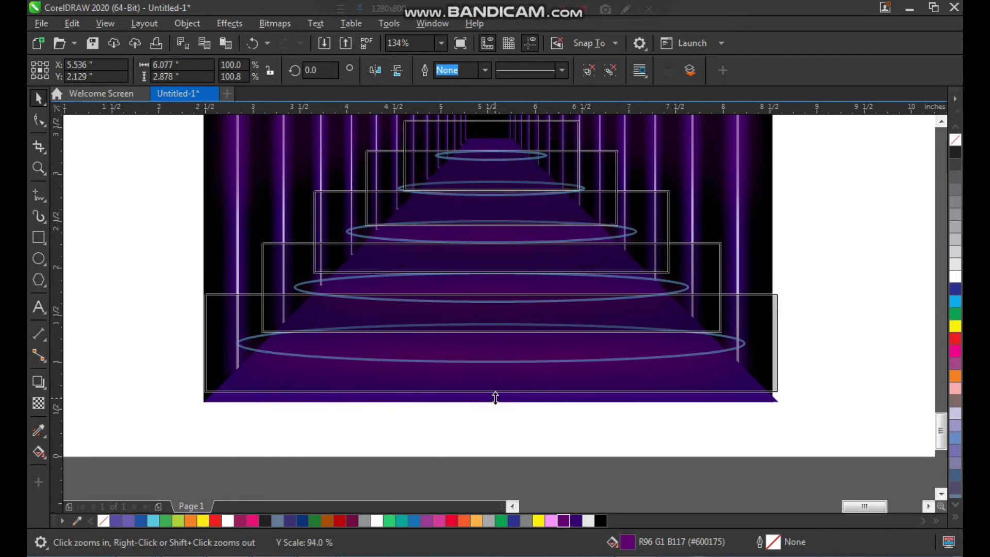
# Step: PowerClip the ellipse group inside the violet floor shape
pyautogui.press('z')
pyautogui.click(486, 374)
pyautogui.rightClick(575, 276)
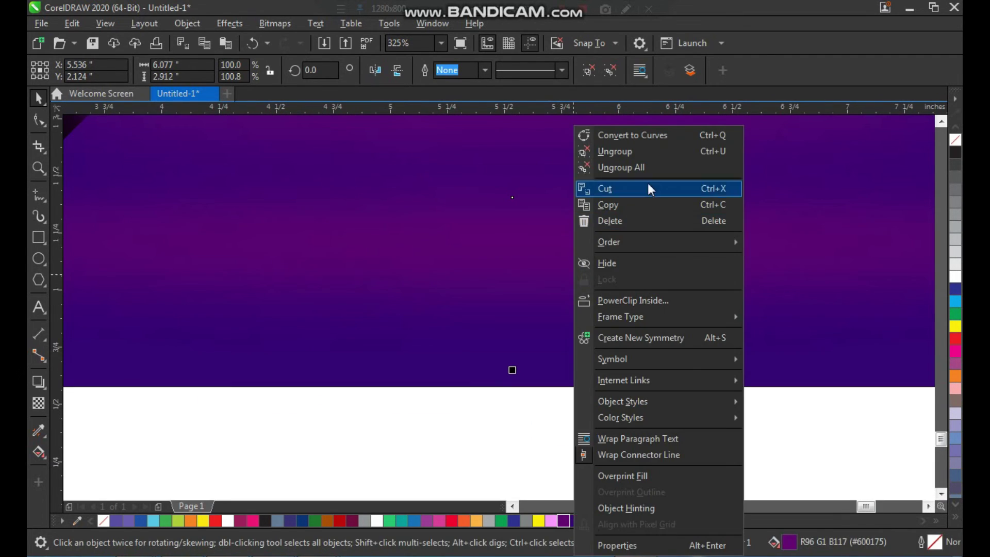
pyautogui.click(654, 305)
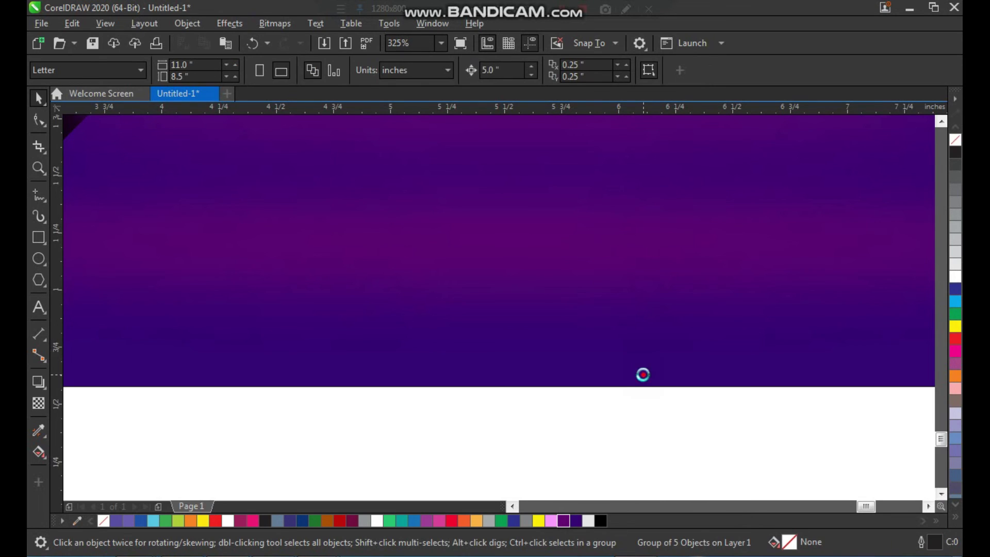
pyautogui.click(643, 375)
# Step: Examine the tunnel artwork and the clipped highlights on the floor
pyautogui.scroll(-3, 539, 395)
pyautogui.click(681, 313)
pyautogui.press('F2')
pyautogui.moveTo(666, 215); pyautogui.dragTo(448, 407)
pyautogui.moveTo(647, 222); pyautogui.dragTo(404, 435)
pyautogui.rightClick(475, 306)
pyautogui.moveTo(474, 297); pyautogui.dragTo(610, 404)
pyautogui.press('space')
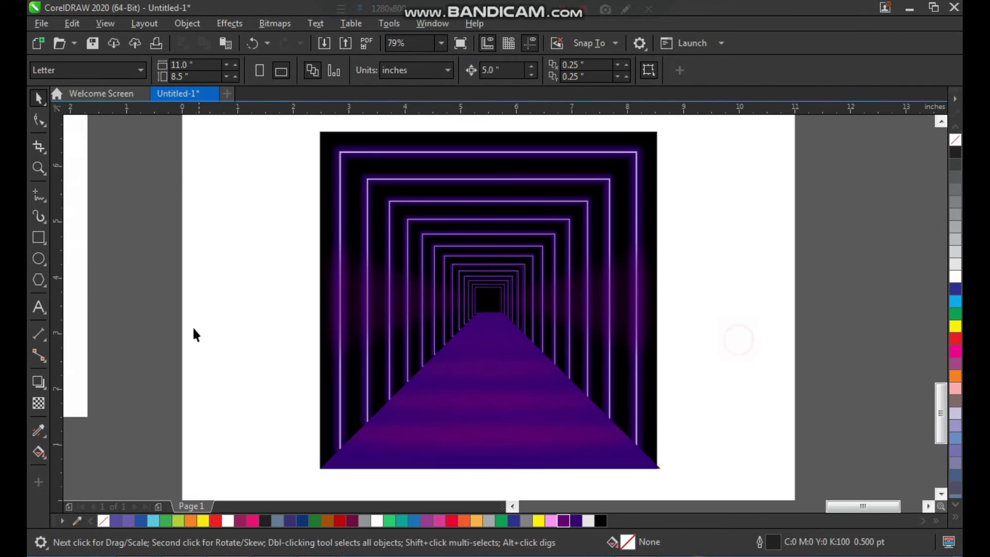
# Step: Trace the bitmap of the pointing man beside the page into vector shapes
pyautogui.click(88, 281)
pyautogui.click(281, 25)
pyautogui.click(184, 139)
pyautogui.click(219, 211)
pyautogui.click(454, 72)
pyautogui.click(456, 89)
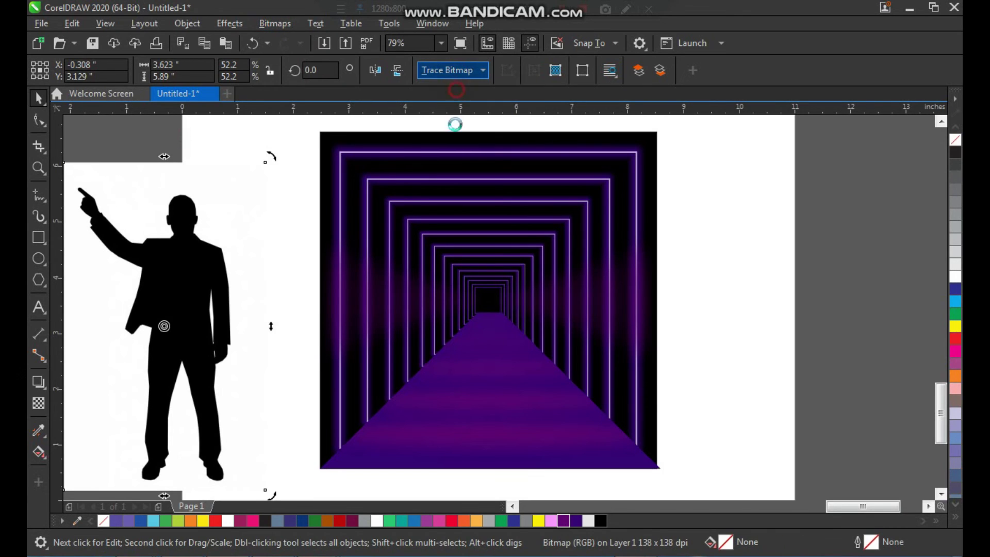
pyautogui.scroll(-2, 286, 267)
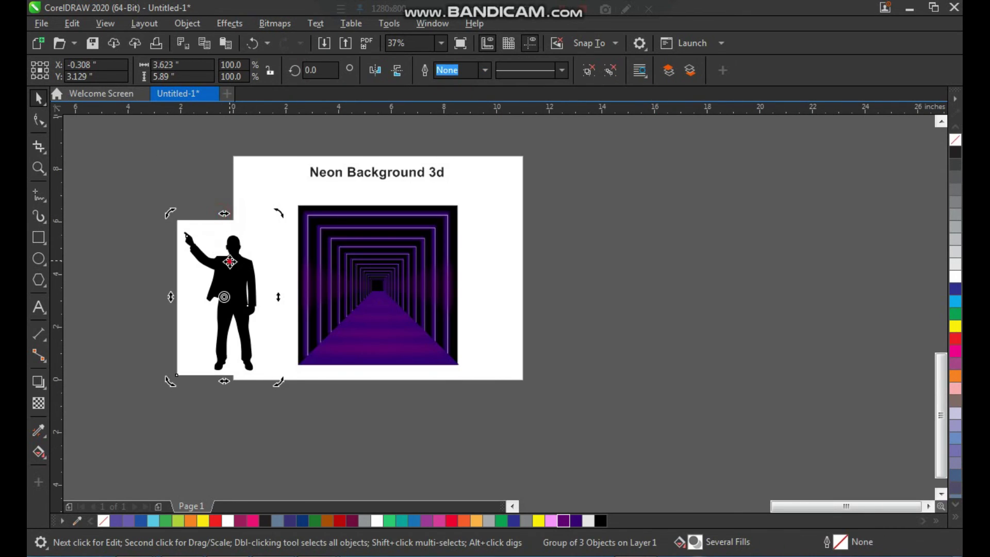
# Step: Isolate the traced black silhouette over the tunnel by ungrouping the trace and deleting the original bitmap and white background
pyautogui.moveTo(230, 262)
pyautogui.mouseDown()
pyautogui.moveTo(171, 266)
pyautogui.moveTo(390, 249)
pyautogui.mouseUp()
pyautogui.click(177, 182)
pyautogui.click(227, 243)
pyautogui.press('Delete')
pyautogui.hotkey('ctrl', 'u')
pyautogui.click(193, 182)
pyautogui.click(214, 209)
pyautogui.press('Delete')
# Step: Shrink the man silhouette proportionally and stand it on the violet floor just right of the tunnel's centre
pyautogui.press('z')
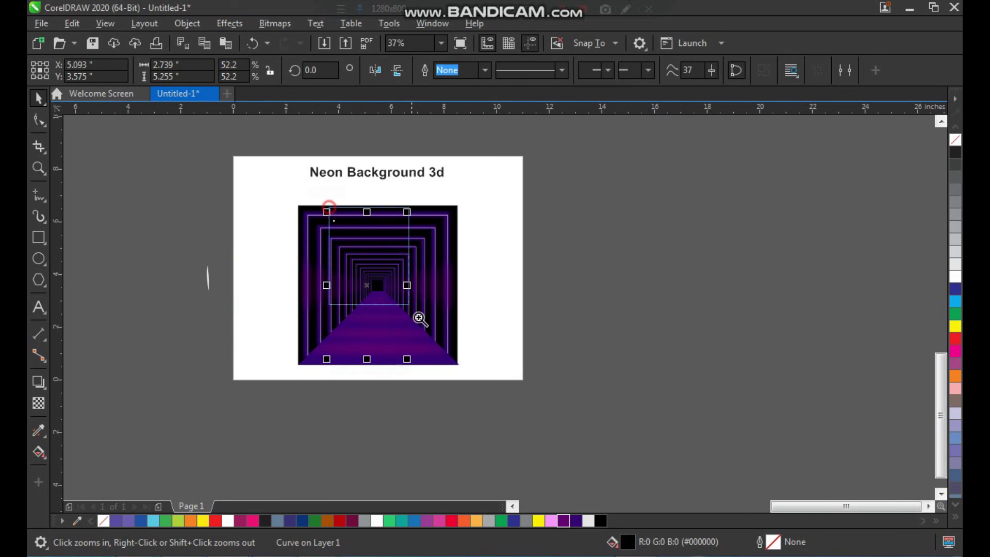
pyautogui.click(395, 292)
pyautogui.moveTo(490, 128); pyautogui.dragTo(415, 267)
pyautogui.moveTo(405, 308); pyautogui.dragTo(463, 302)
pyautogui.click(663, 254)
# Step: Enlarge the man silhouette slightly where it stands on the tunnel floor
pyautogui.press('z')
pyautogui.moveTo(633, 200); pyautogui.dragTo(391, 415)
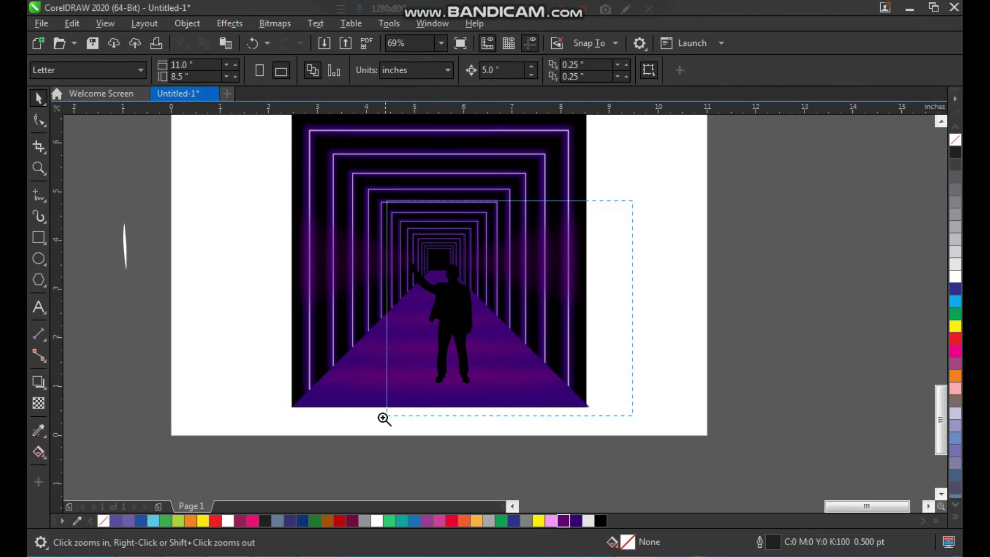
pyautogui.click(399, 312)
pyautogui.moveTo(449, 220); pyautogui.dragTo(460, 199)
pyautogui.moveTo(418, 269); pyautogui.dragTo(237, 456)
pyautogui.scroll(-1, 460, 330)
pyautogui.click(614, 258)
# Step: Delete the leftover white sliver of the trace beside the page
pyautogui.press('F2')
pyautogui.scroll(-1, 263, 312)
pyautogui.moveTo(240, 257); pyautogui.dragTo(181, 331)
pyautogui.click(187, 330)
# Step: Examine the finished neon tunnel artwork with the man silhouette up close
pyautogui.press('z')
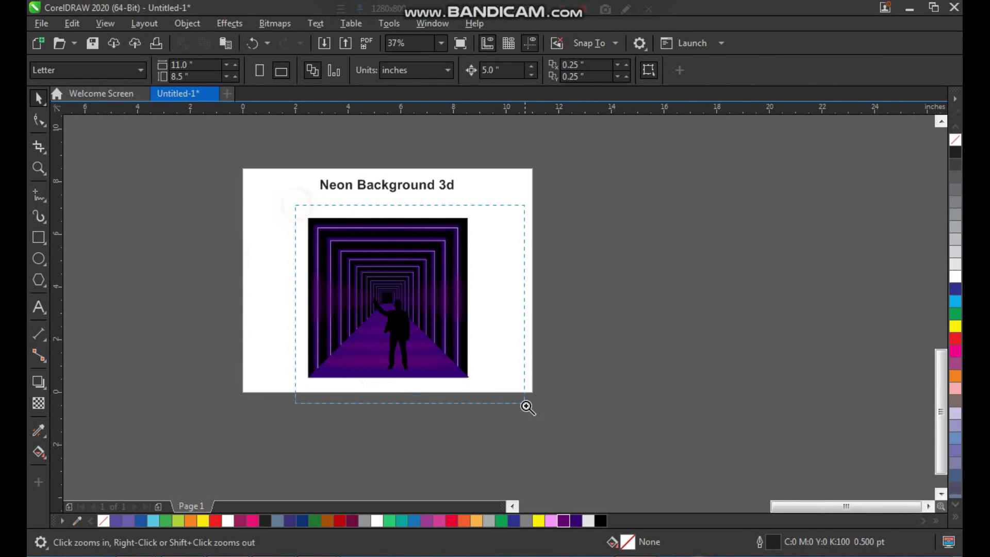
pyautogui.moveTo(526, 407); pyautogui.dragTo(532, 410)
pyautogui.click(591, 259)
pyautogui.press('F2')
pyautogui.moveTo(635, 138)
pyautogui.mouseDown()
pyautogui.moveTo(381, 395)
pyautogui.moveTo(280, 456)
pyautogui.mouseUp()
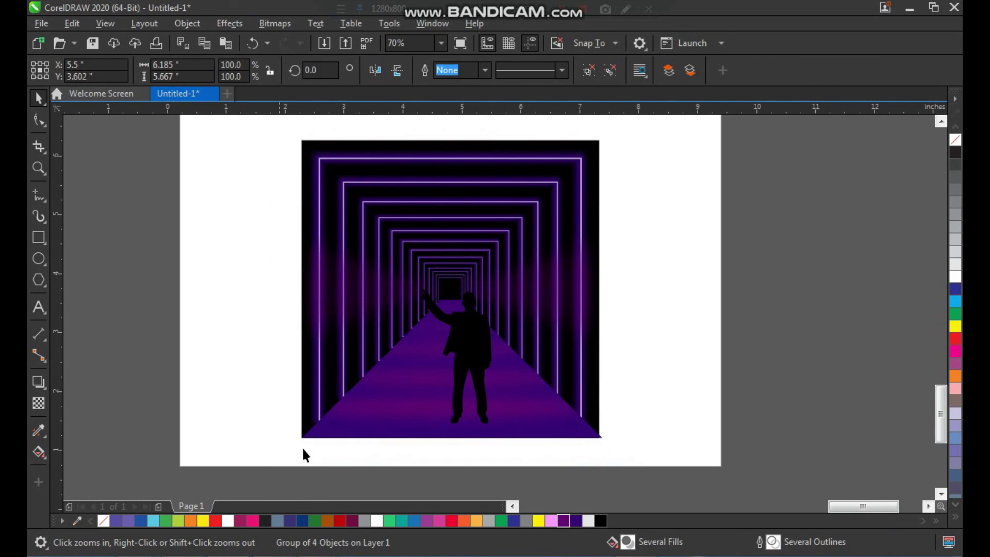
pyautogui.hotkey('shift', 'F2')
pyautogui.press('space')
pyautogui.click(721, 243)
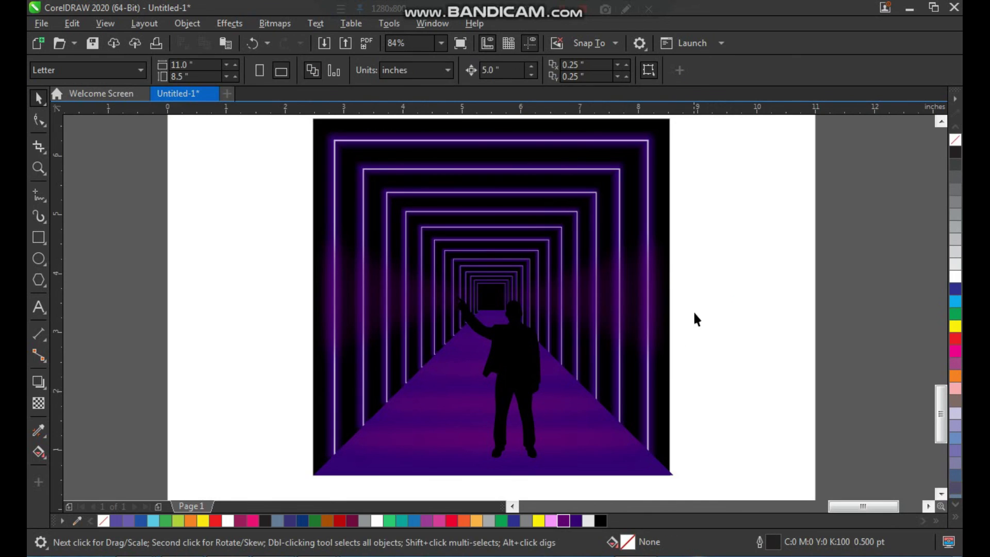